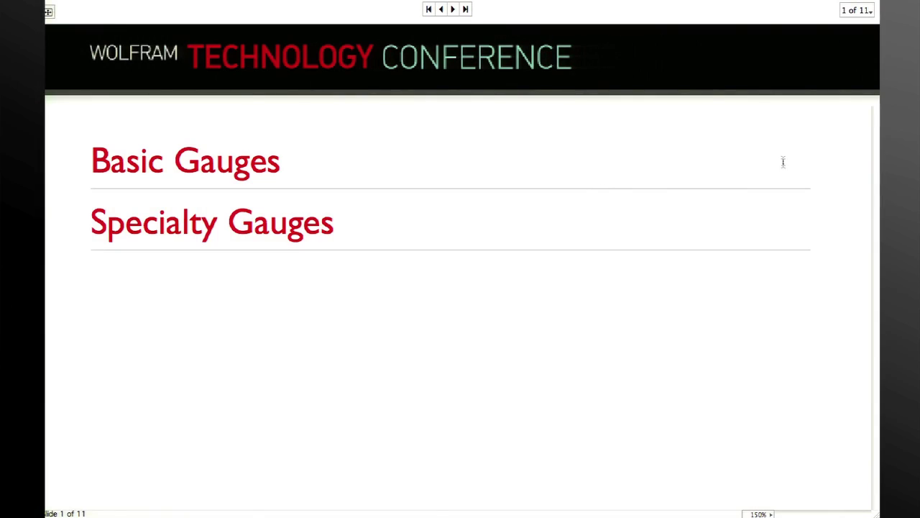
# - Expand the Basic Gauges section to reveal its Row[AngularGauge…] input cell
pyautogui.doubleClick(865, 151)
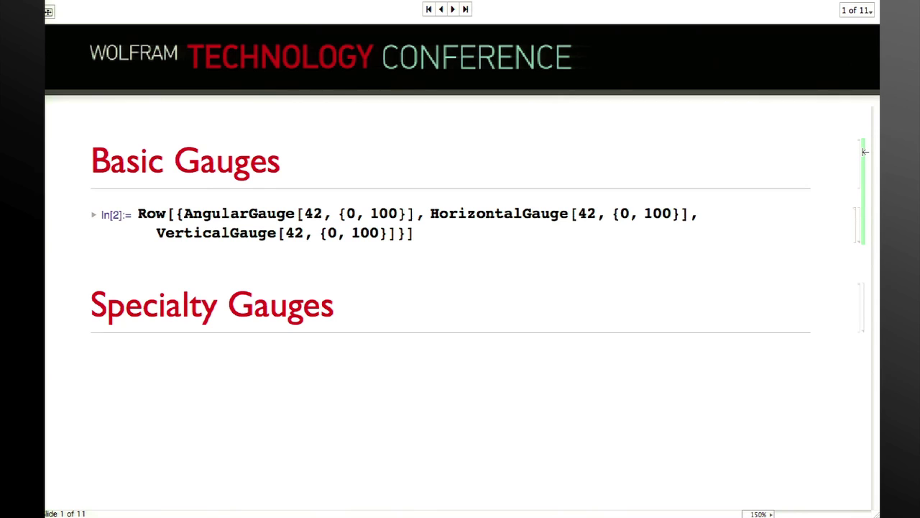
# - Show the angular, horizontal and vertical gauges at 42 and point out AngularGauge's {0, 100} range
pyautogui.doubleClick(861, 229)
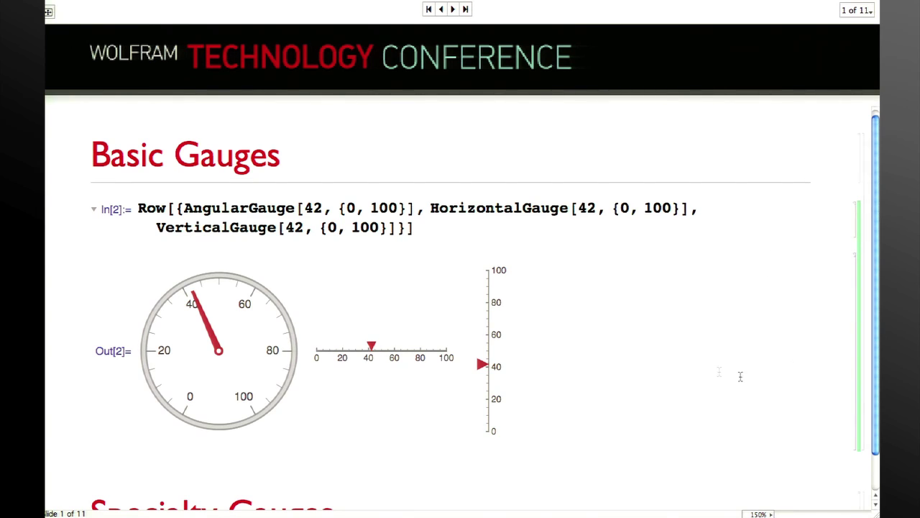
pyautogui.click(310, 207)
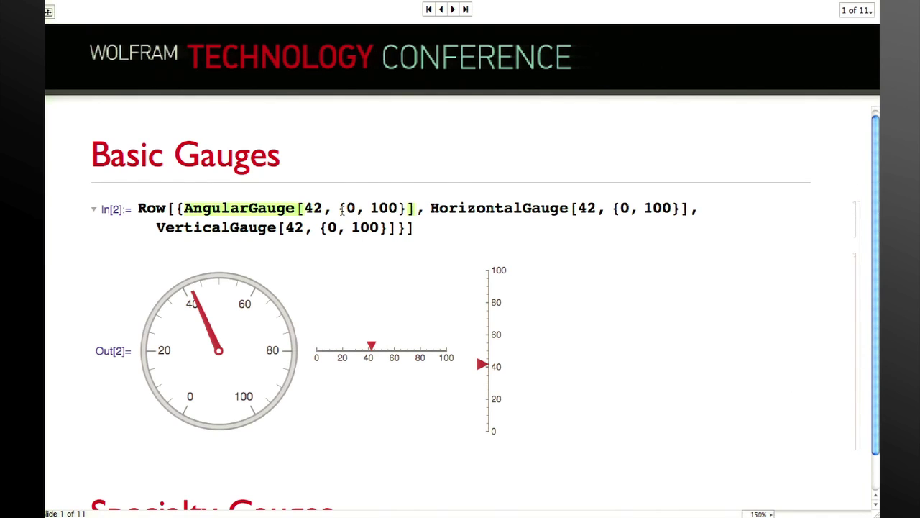
pyautogui.click(344, 207)
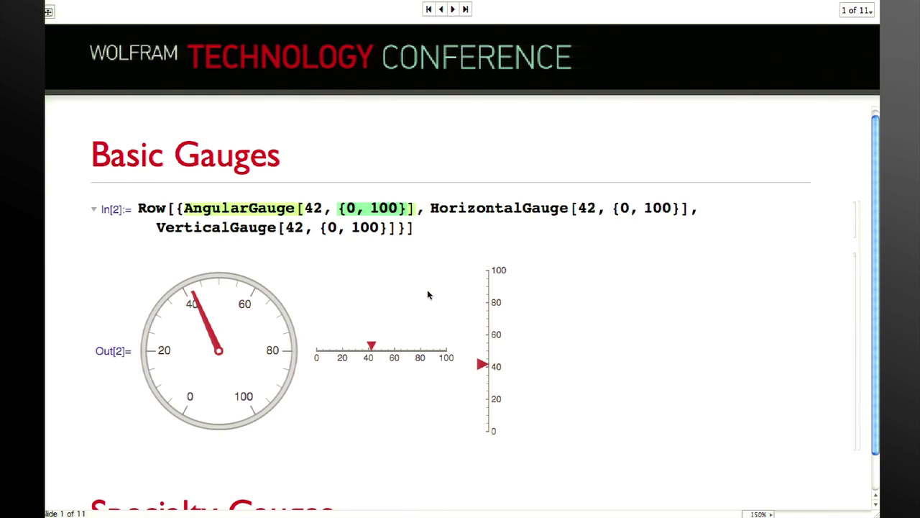
# - Scroll down to the Specialty Gauges topics: ThermometerGauge, ClockGauge and BulletGauge
pyautogui.scroll(-1, 431, 273)
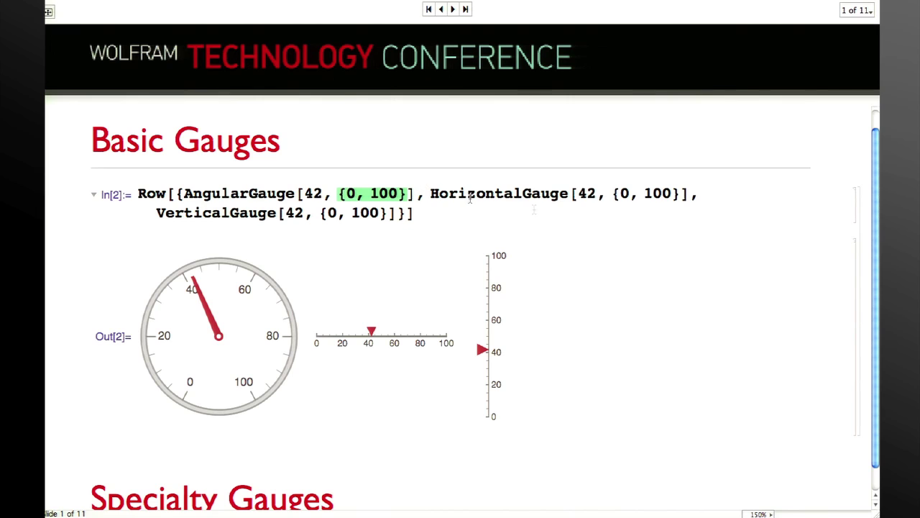
pyautogui.scroll(-2, 585, 222)
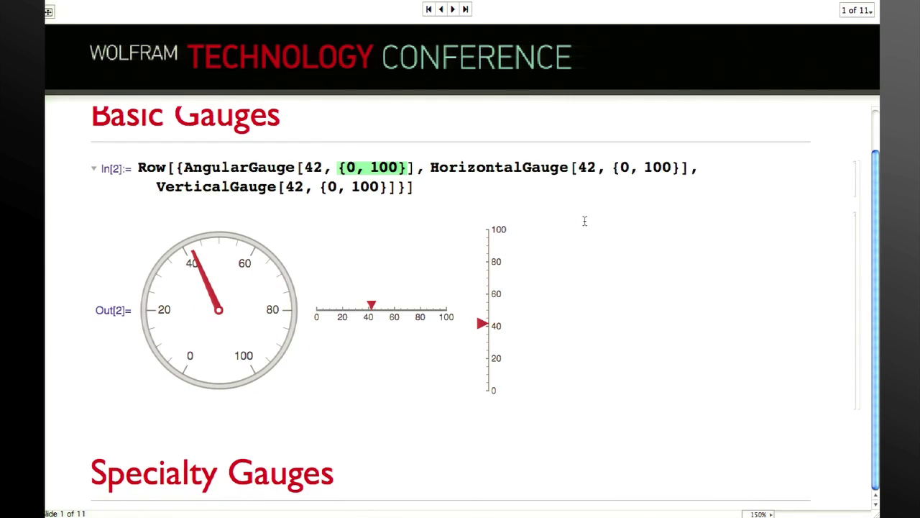
pyautogui.scroll(1, 596, 228)
pyautogui.scroll(-1, 848, 428)
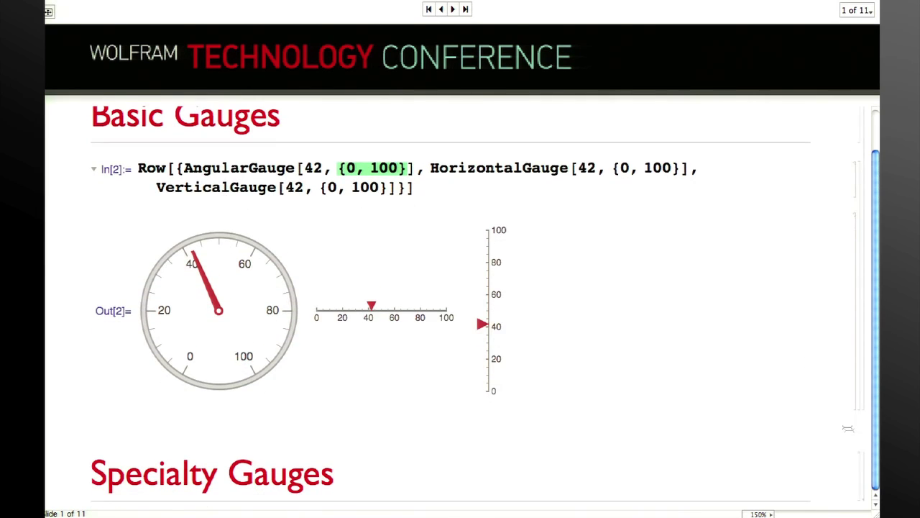
pyautogui.scroll(-5, 866, 456)
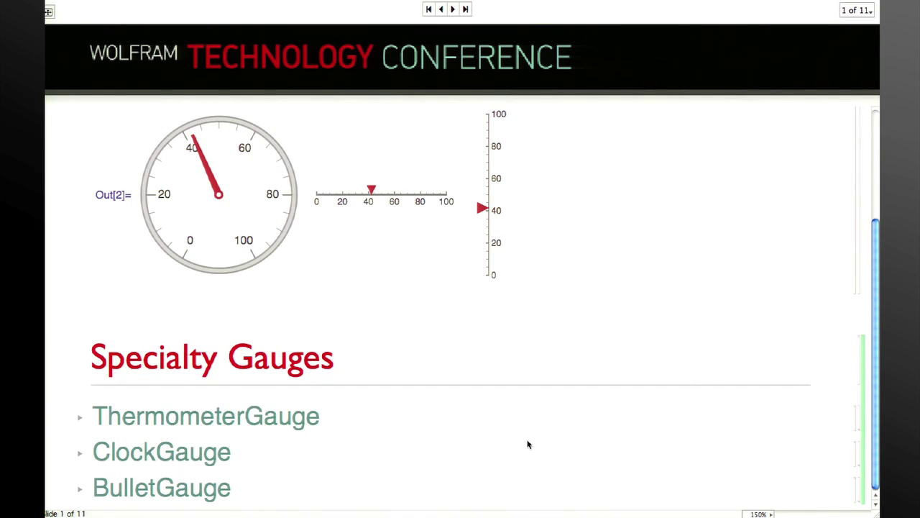
# - Evaluate the ThermometerGauge example to show the KCMI temperature, about 55, on a 0–100 scale
pyautogui.click(309, 424)
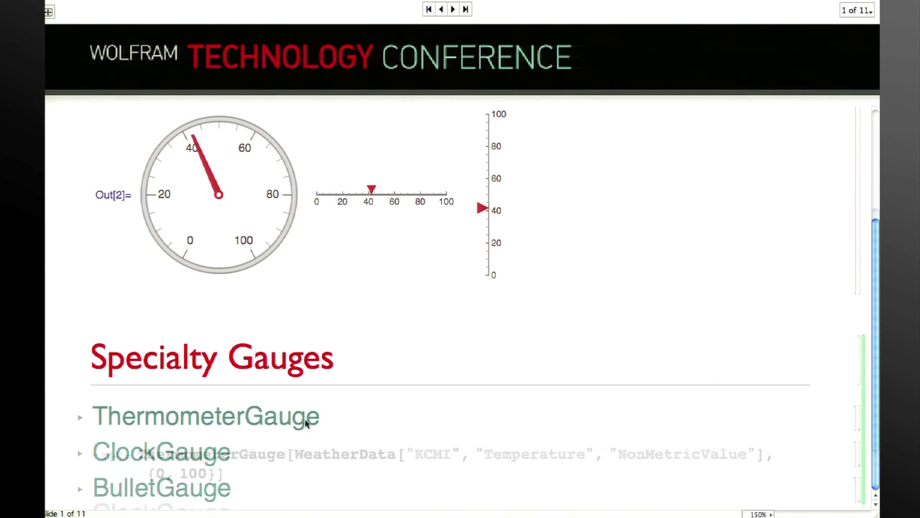
pyautogui.scroll(-3, 398, 444)
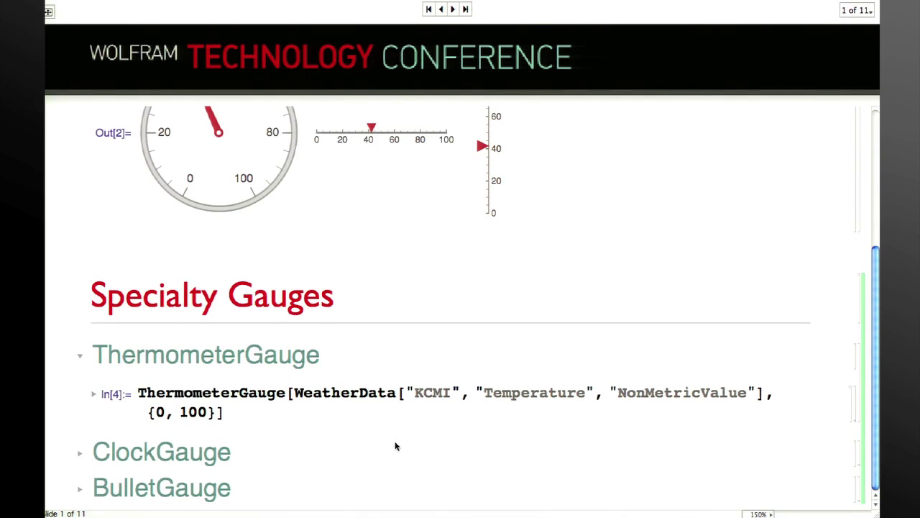
pyautogui.click(348, 397)
pyautogui.hotkey('shift', 'Return')
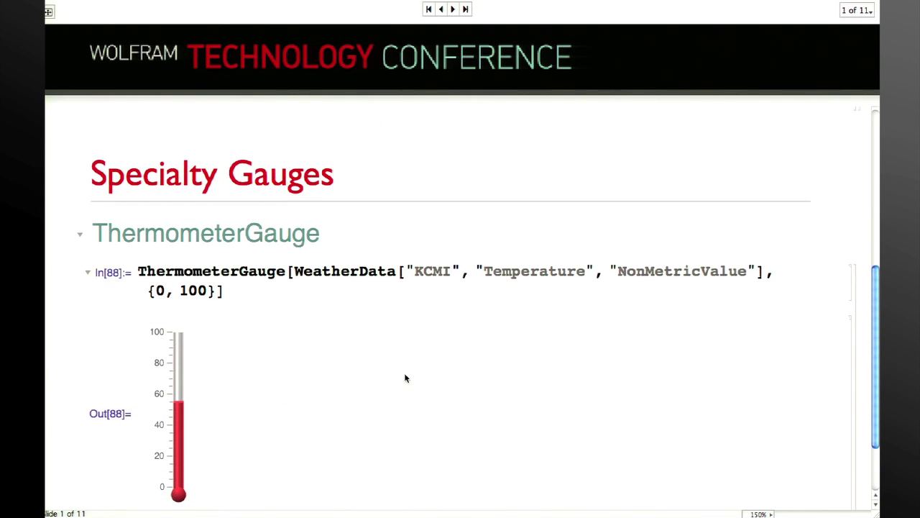
pyautogui.moveTo(180, 425)
# - Expand the ClockGauge topic below the thermometer
pyautogui.scroll(-2, 614, 407)
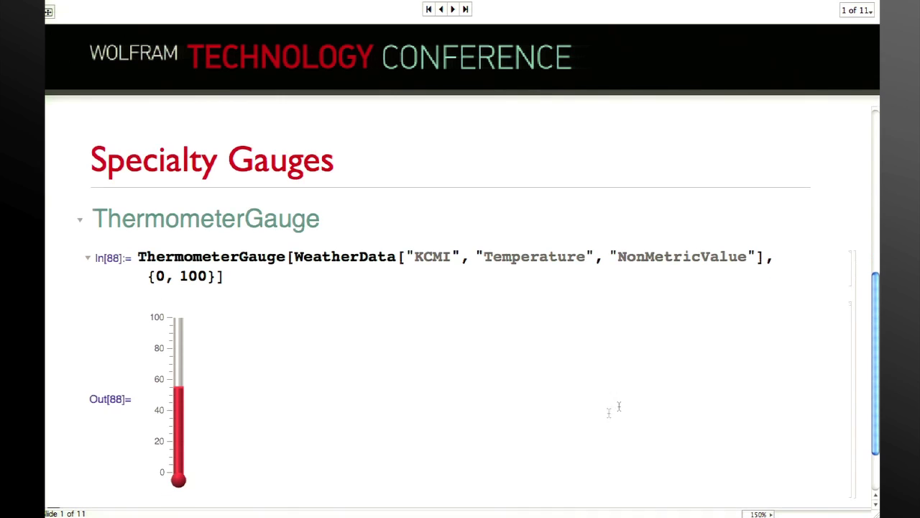
pyautogui.scroll(-4, 694, 389)
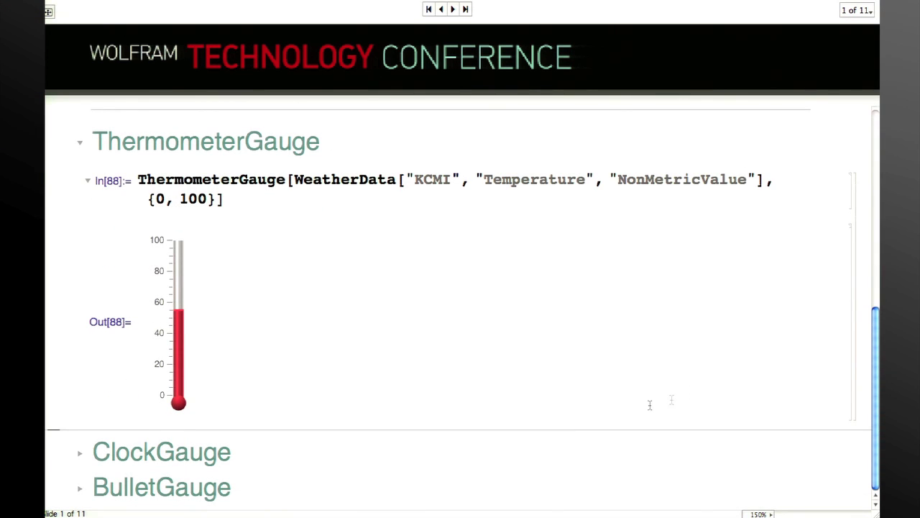
pyautogui.click(204, 446)
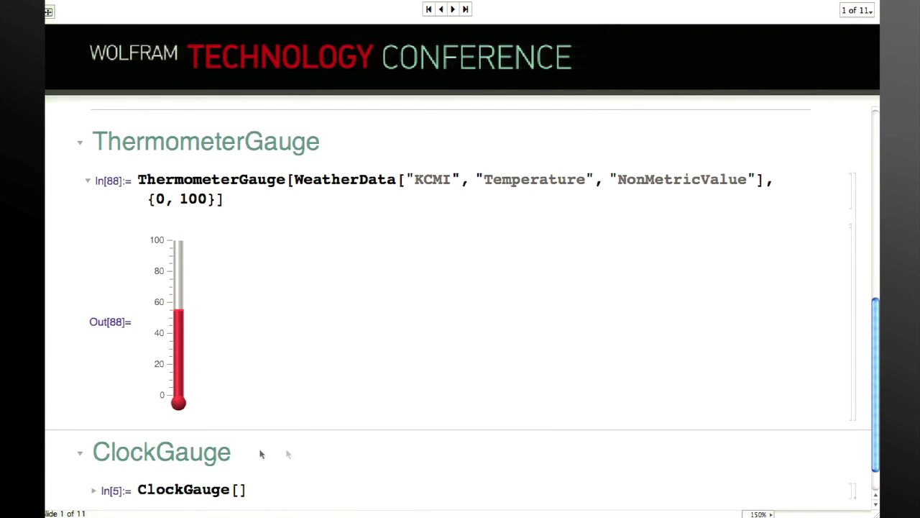
# - Evaluate ClockGauge[] to draw an analog clock face showing the current time
pyautogui.scroll(-1, 311, 448)
pyautogui.scroll(2, 256, 436)
pyautogui.scroll(-2, 269, 465)
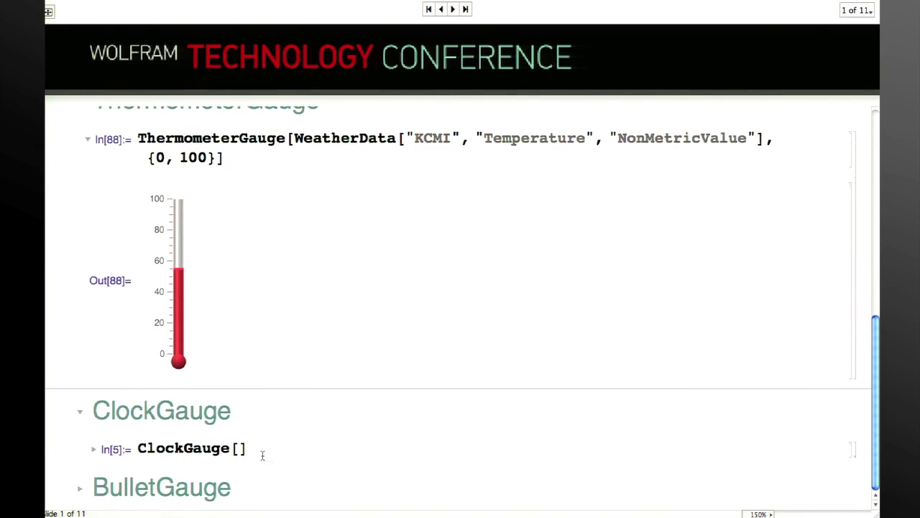
pyautogui.hotkey('shift', 'Return')
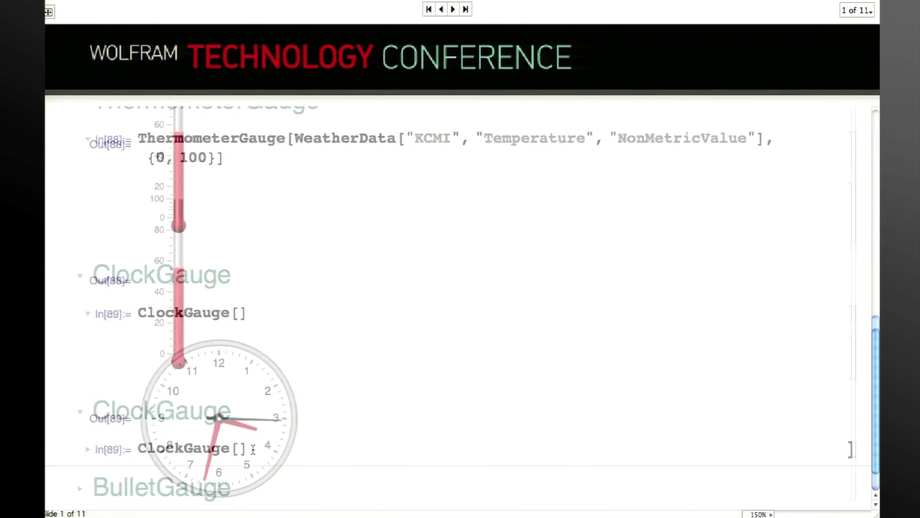
pyautogui.scroll(-1, 297, 431)
pyautogui.scroll(-1, 298, 432)
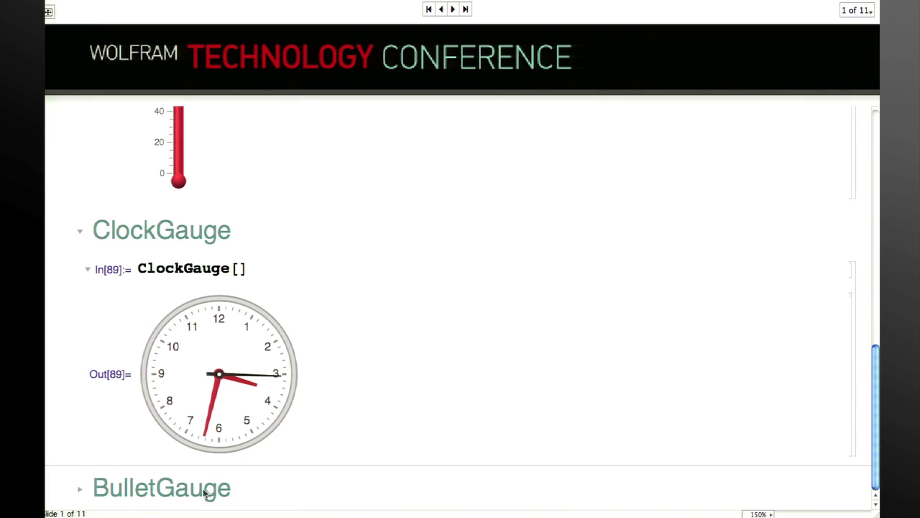
# - Evaluate BulletGauge[66, 90, {0, 50, 100}] and enlarge the gauge to about three times its width
pyautogui.doubleClick(861, 485)
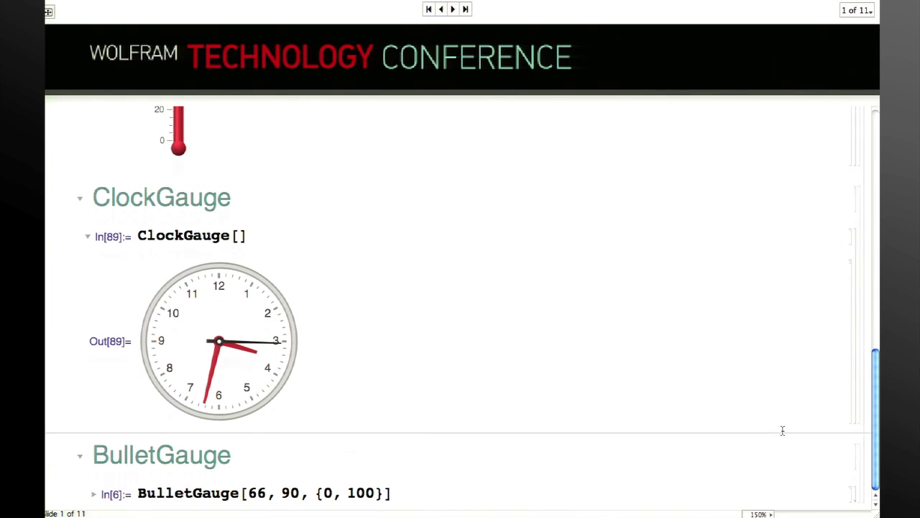
pyautogui.click(265, 492)
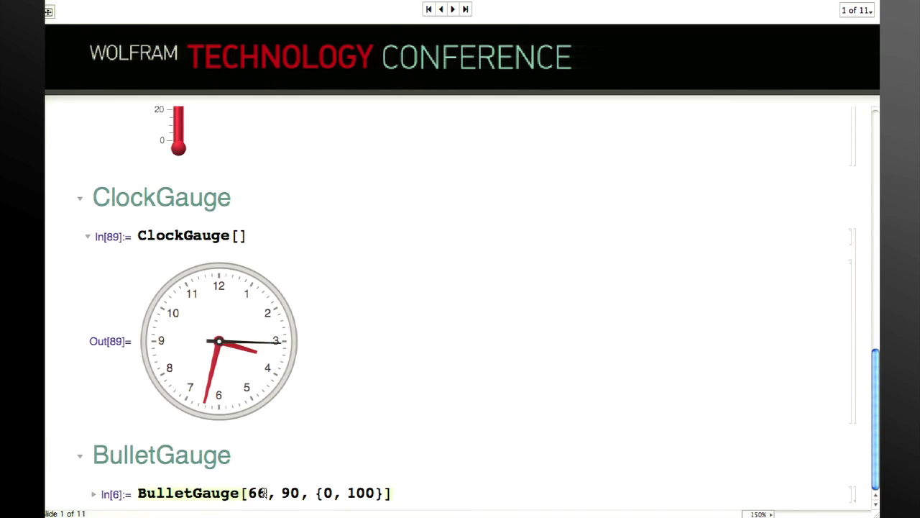
pyautogui.hotkey('shift', 'Return')
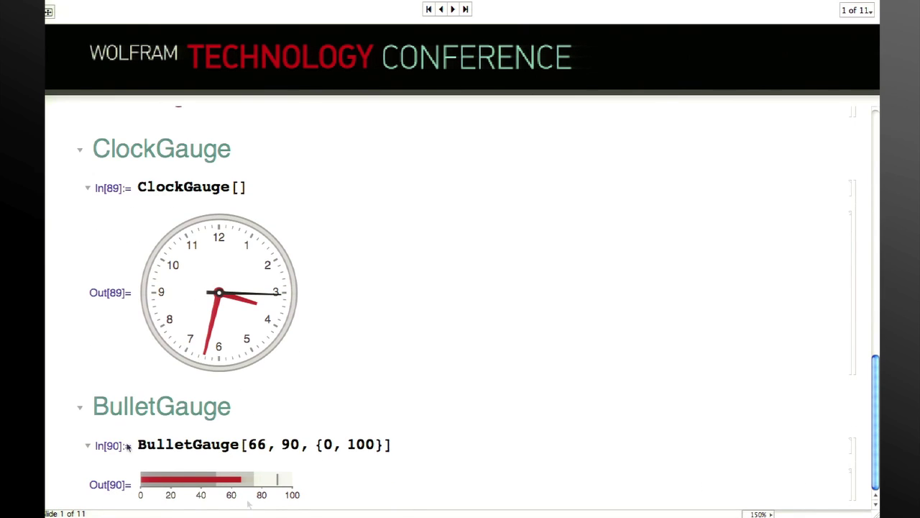
pyautogui.click(196, 477)
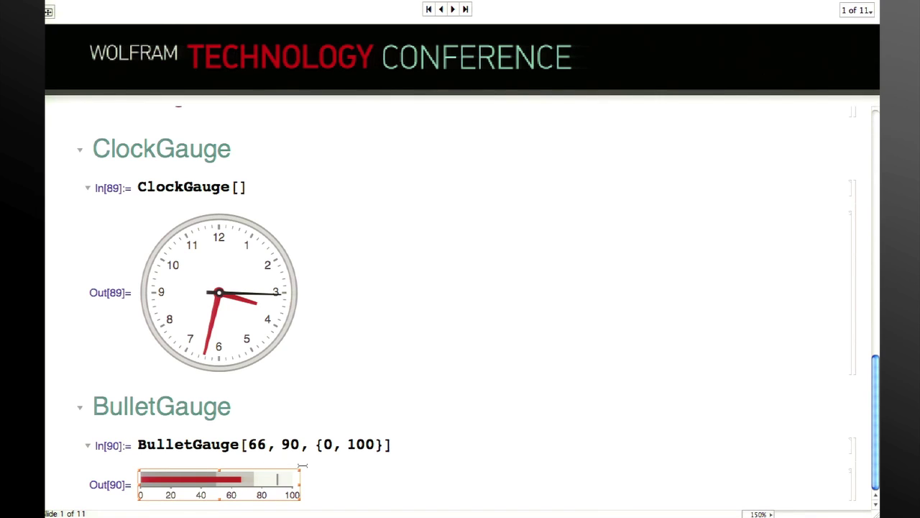
pyautogui.moveTo(297, 470); pyautogui.dragTo(627, 353)
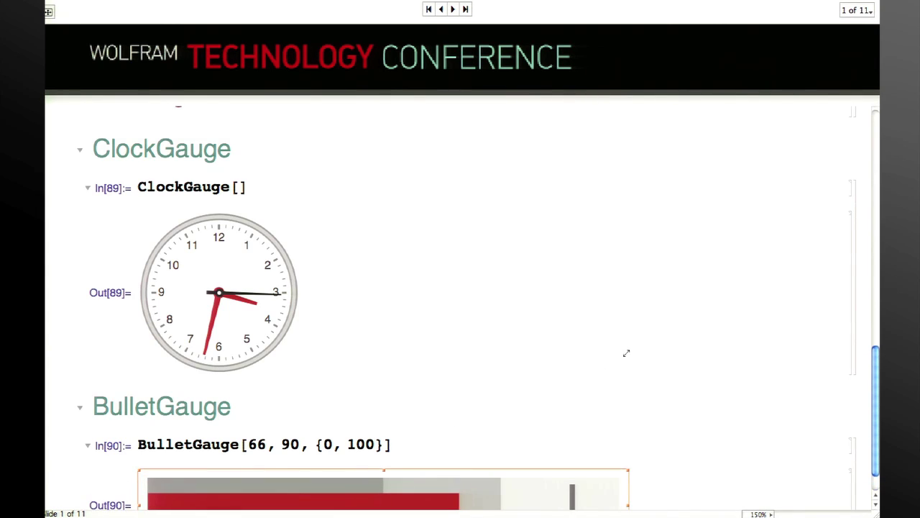
pyautogui.scroll(-1, 702, 307)
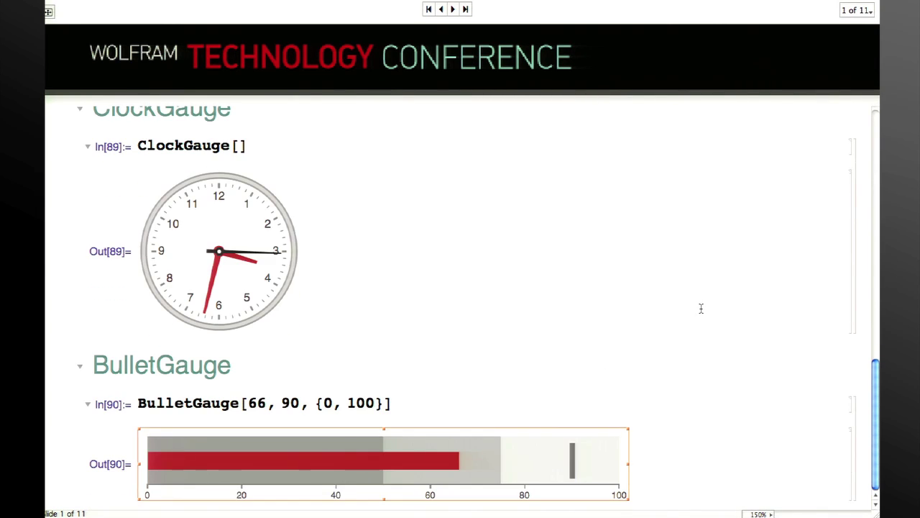
# - Highlight the 90 target value and place the caret before 100 in the range list
pyautogui.click(253, 401)
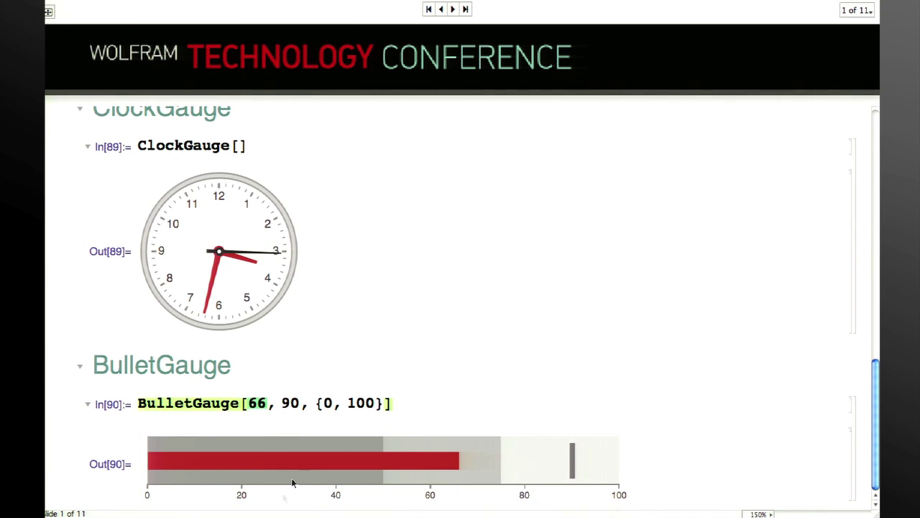
pyautogui.click(288, 402)
pyautogui.doubleClick(289, 400)
pyautogui.moveTo(177, 458)
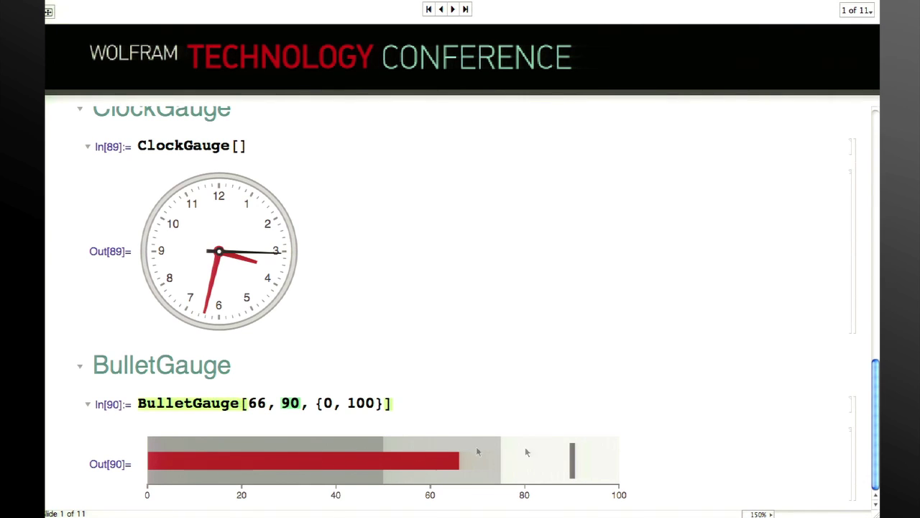
pyautogui.moveTo(572, 472)
pyautogui.click(344, 403)
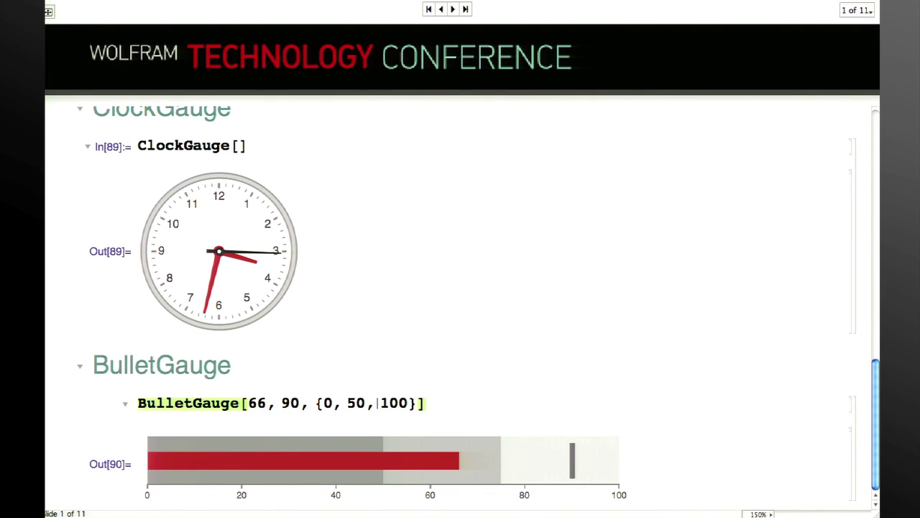
# - Change the range to {0, 50, 60, 70, 80, 90, 100}, re-evaluate, and enlarge the gauge threefold
pyautogui.write('60, 70,')
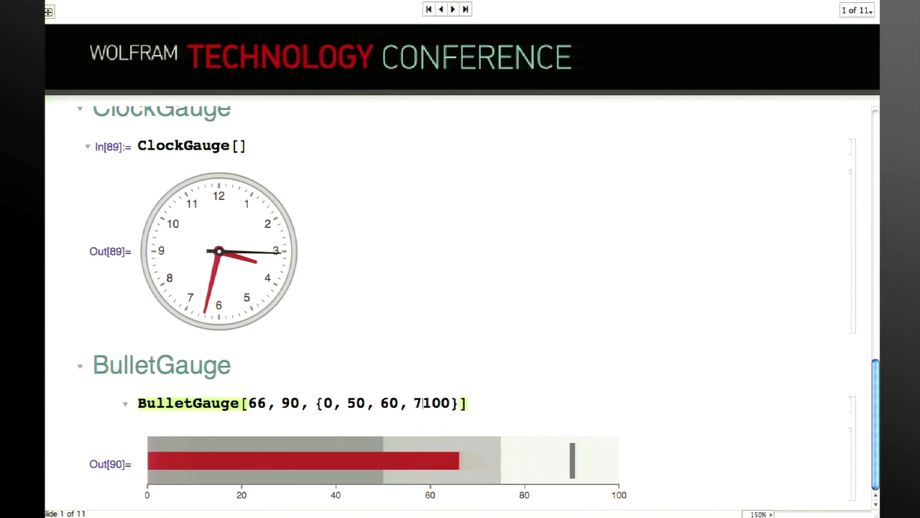
pyautogui.write(' 80, 980')
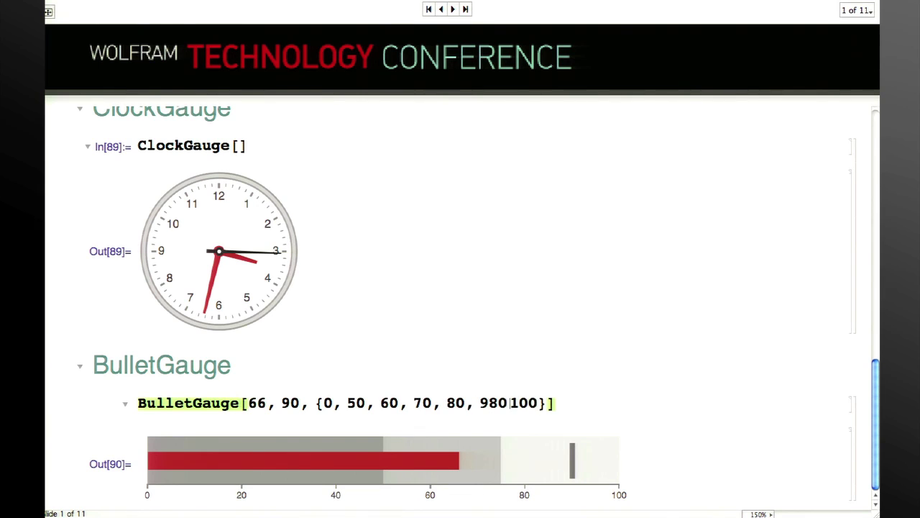
pyautogui.press('BackSpace')
pyautogui.press('BackSpace')
pyautogui.write('0,')
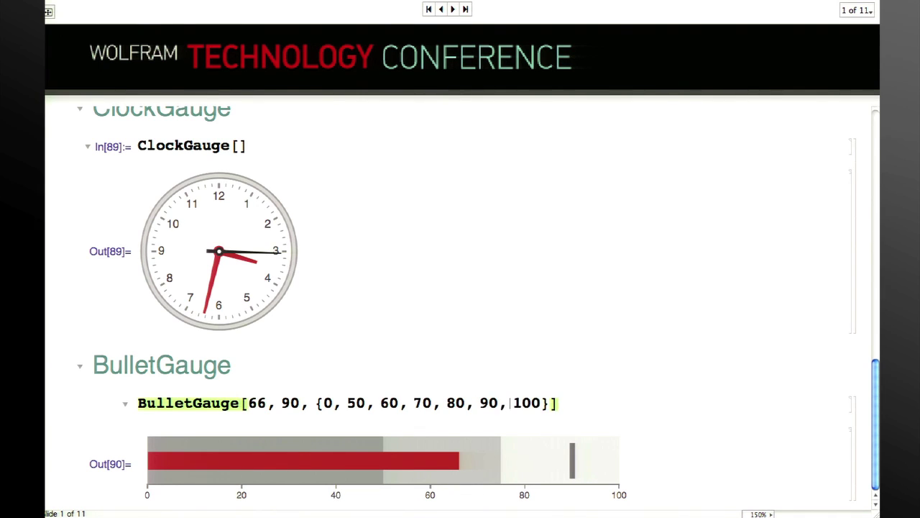
pyautogui.hotkey('shift', 'Return')
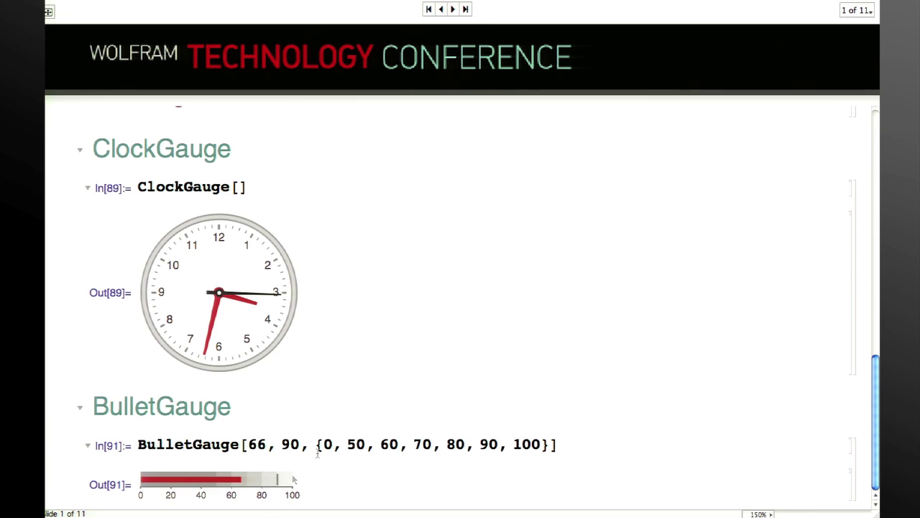
pyautogui.click(246, 496)
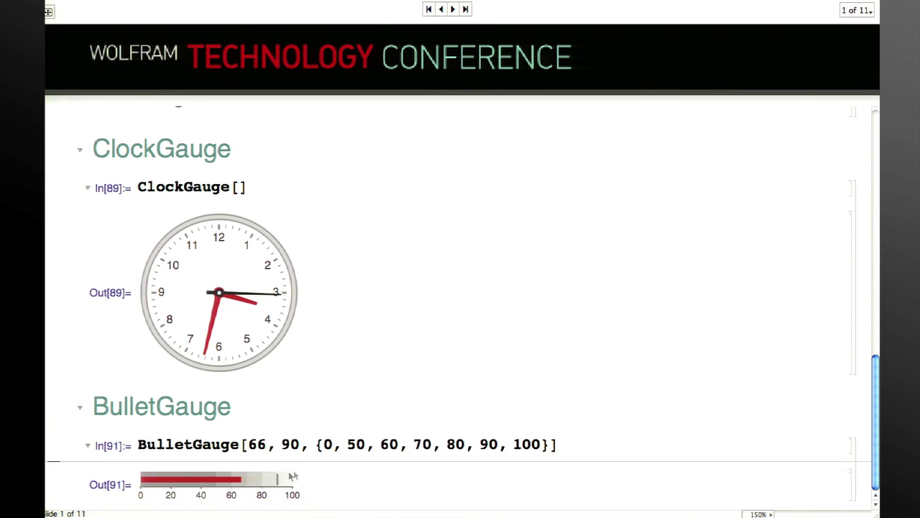
pyautogui.moveTo(298, 497); pyautogui.dragTo(668, 401)
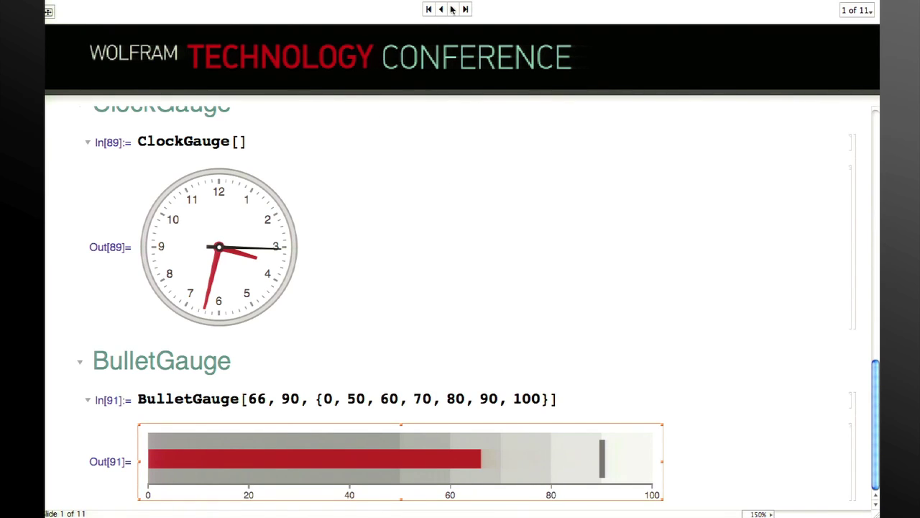
# - Advance the presentation to slide 2, Dynamic Gauges
pyautogui.click(452, 9)
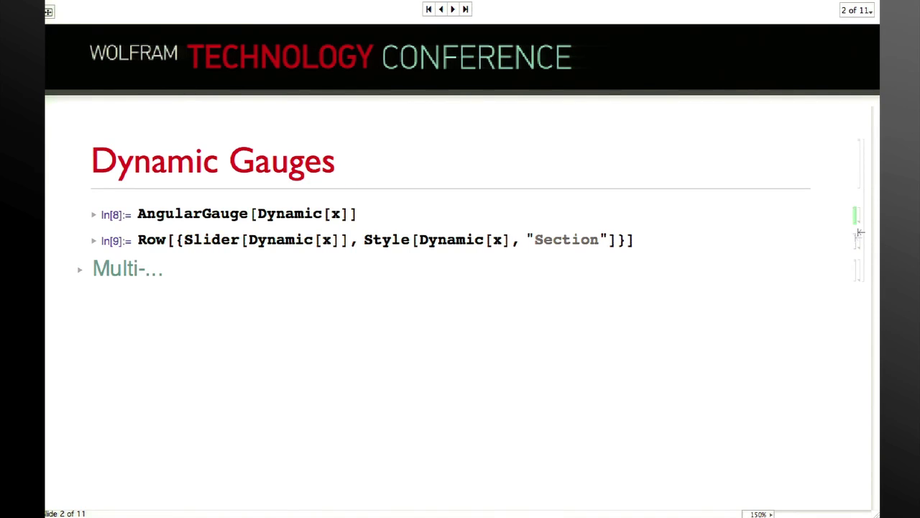
# - Expand and re-evaluate the AngularGauge[Dynamic[x]] and Slider[Dynamic[x]] cells so both read 0
pyautogui.doubleClick(857, 215)
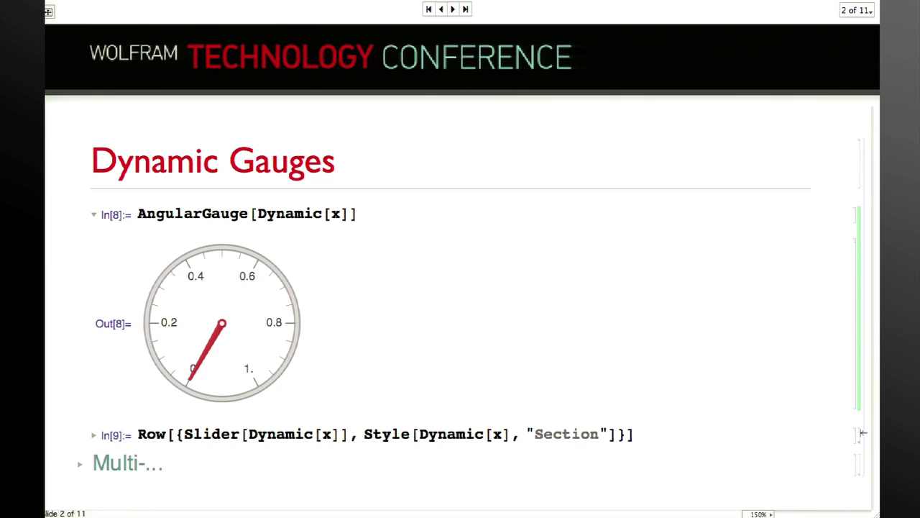
pyautogui.doubleClick(861, 435)
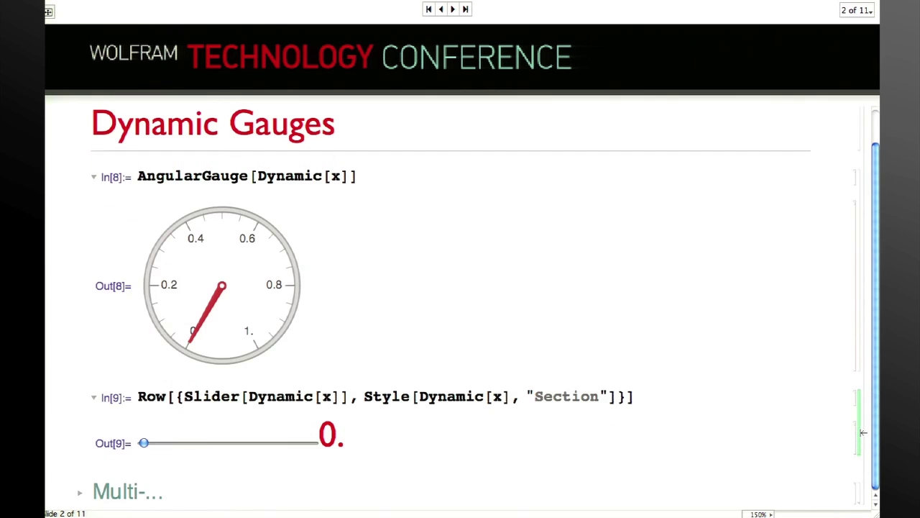
pyautogui.click(860, 189)
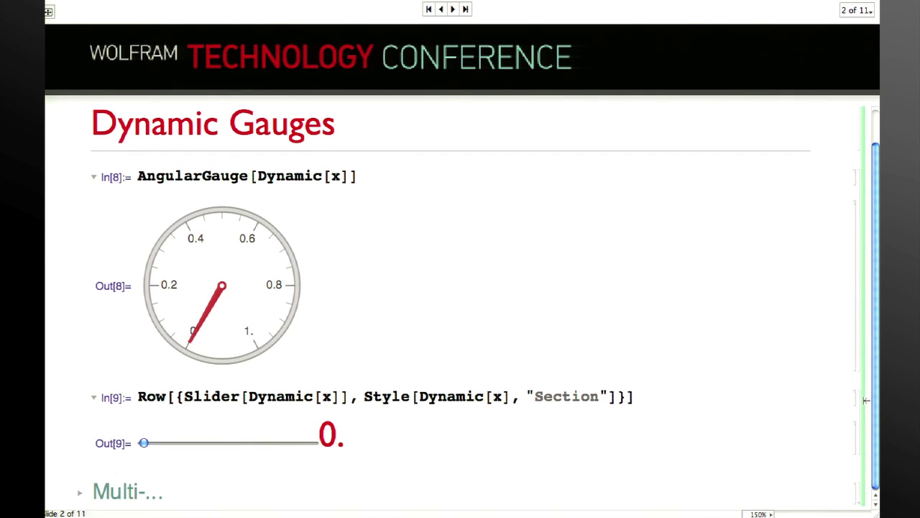
pyautogui.press('pagedown')
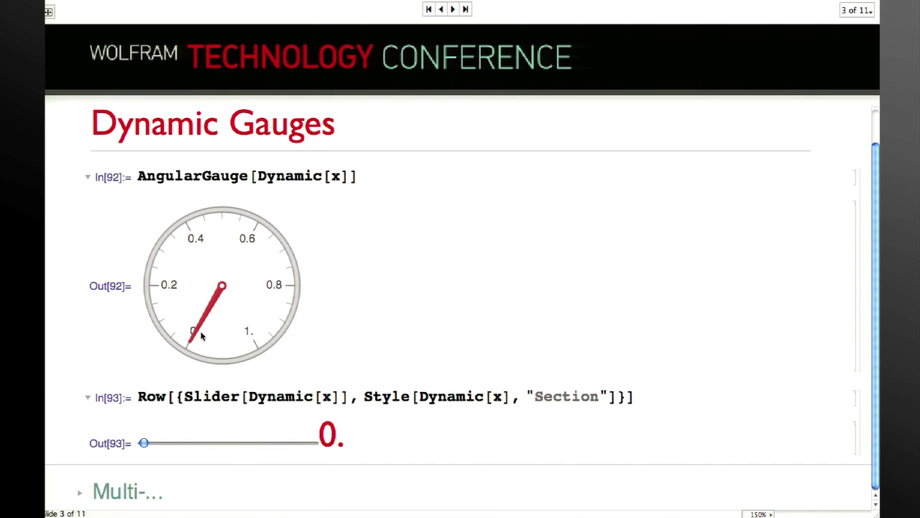
# - Drag the gauge needle and slider, then evaluate x = 0.5 so both show 0.5
pyautogui.moveTo(205, 337); pyautogui.dragTo(237, 269)
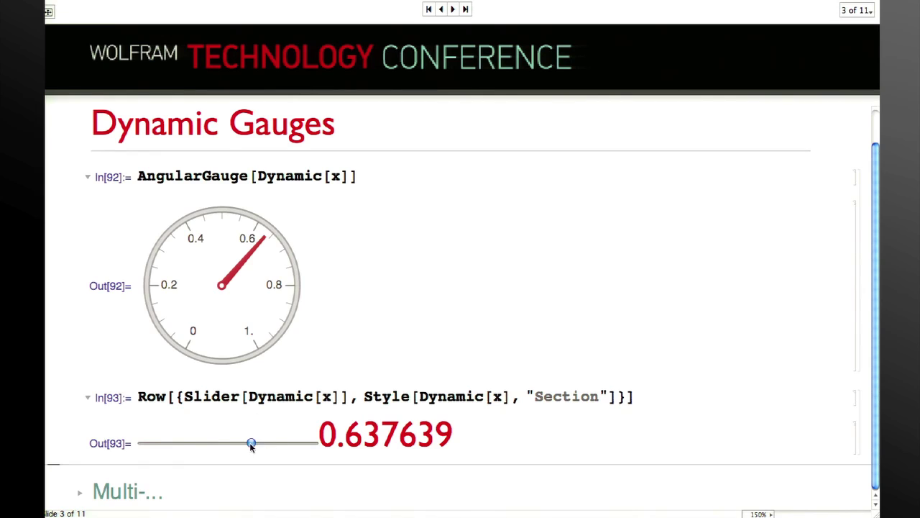
pyautogui.moveTo(251, 442); pyautogui.dragTo(180, 443)
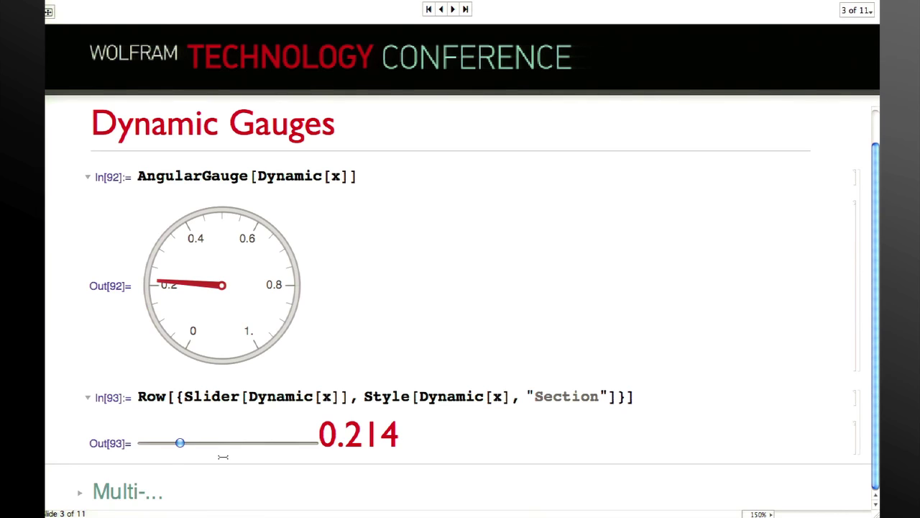
pyautogui.click(223, 457)
pyautogui.write('0.5')
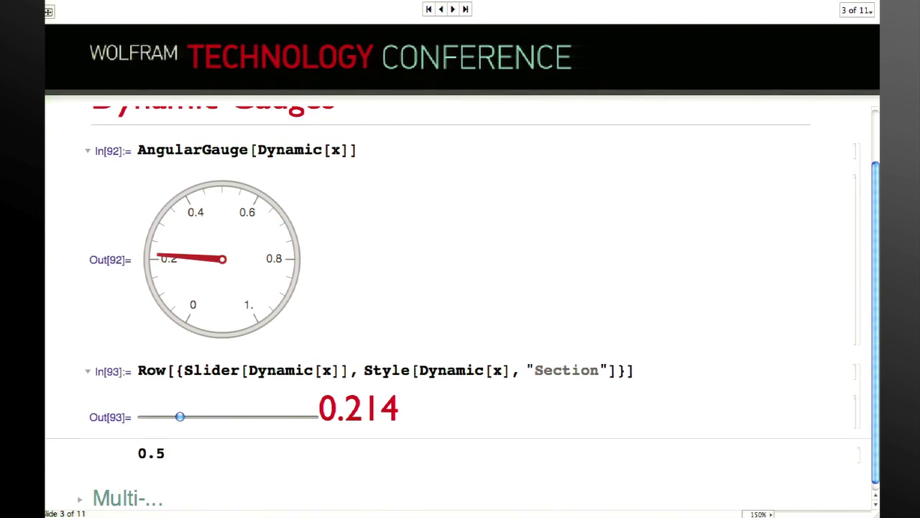
pyautogui.click(137, 453)
pyautogui.write('x =')
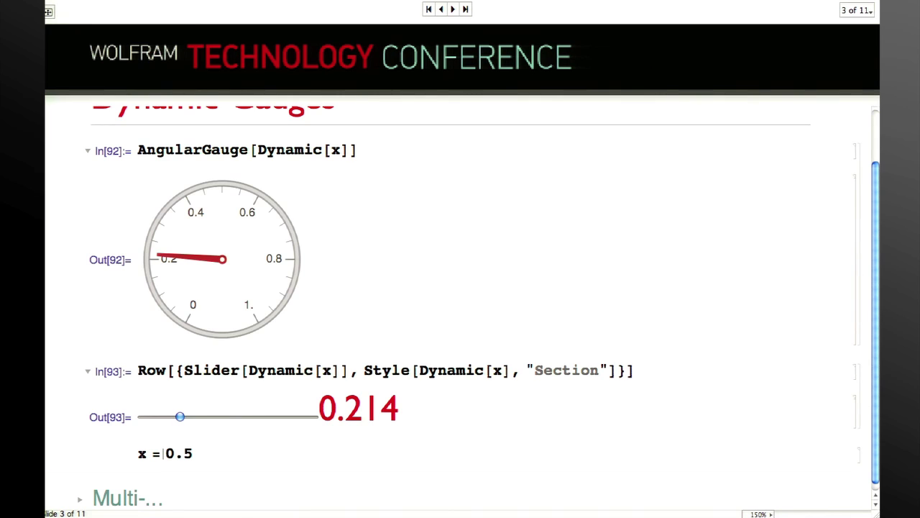
pyautogui.hotkey('shift', 'Return')
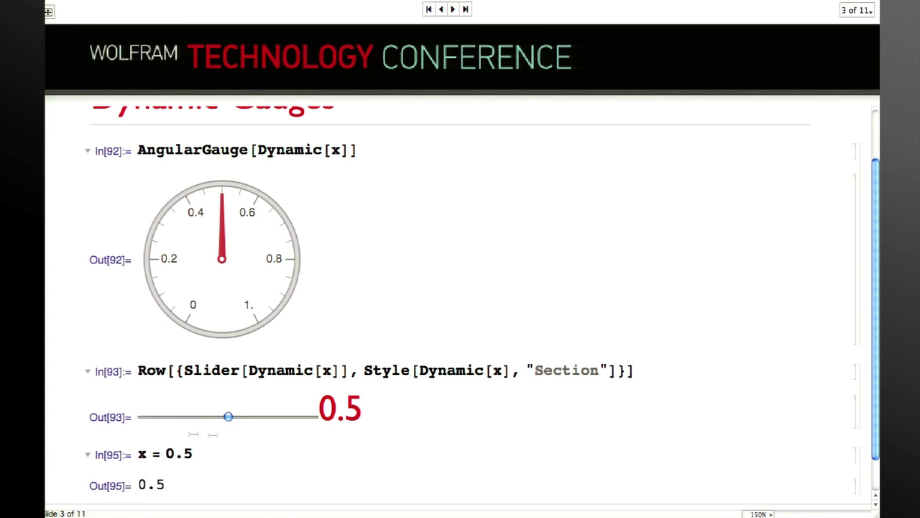
pyautogui.scroll(-1, 213, 434)
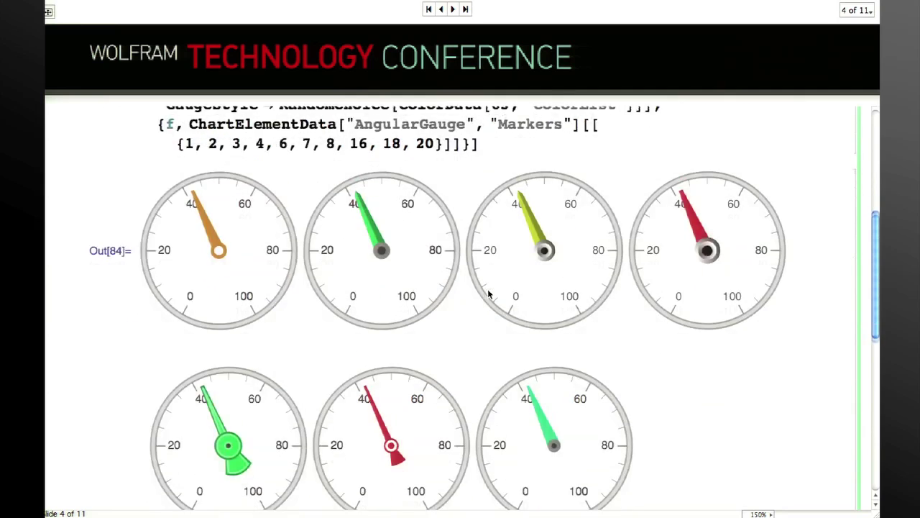
pyautogui.scroll(-1, 487, 290)
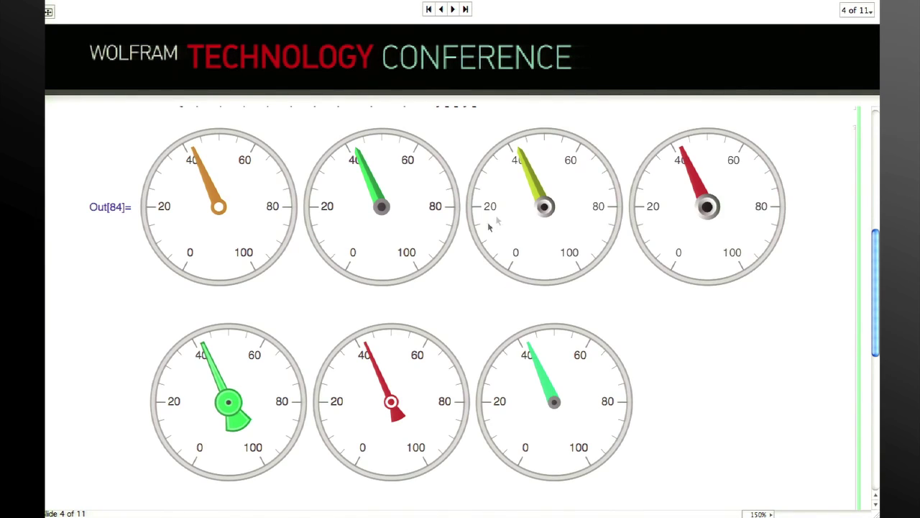
# - Scroll to Out[84]'s seven angular gauges at 42, each with its own needle marker and colour
pyautogui.scroll(2, 492, 226)
pyautogui.scroll(-3, 466, 147)
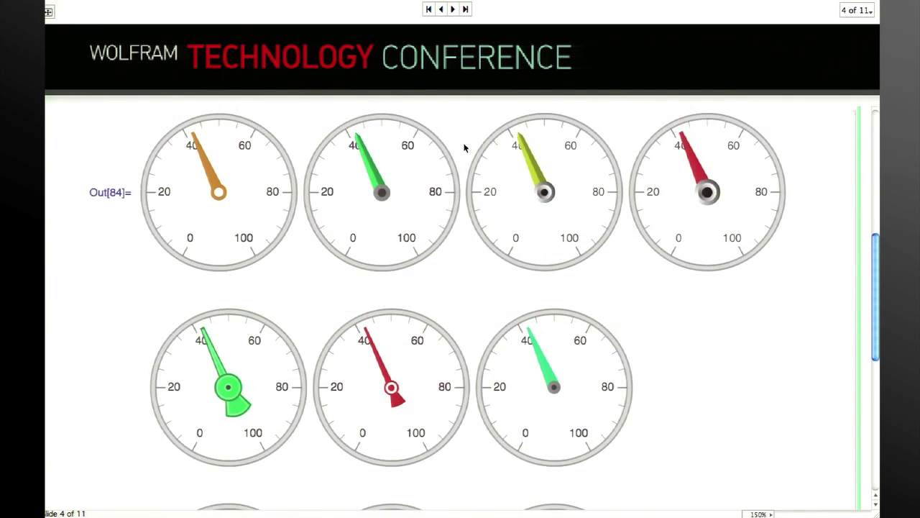
pyautogui.click(443, 1)
# - Open the Chart Element Schemes palette and preview the ShinyHubNeedle angular gauge marker
pyautogui.moveTo(403, 0)
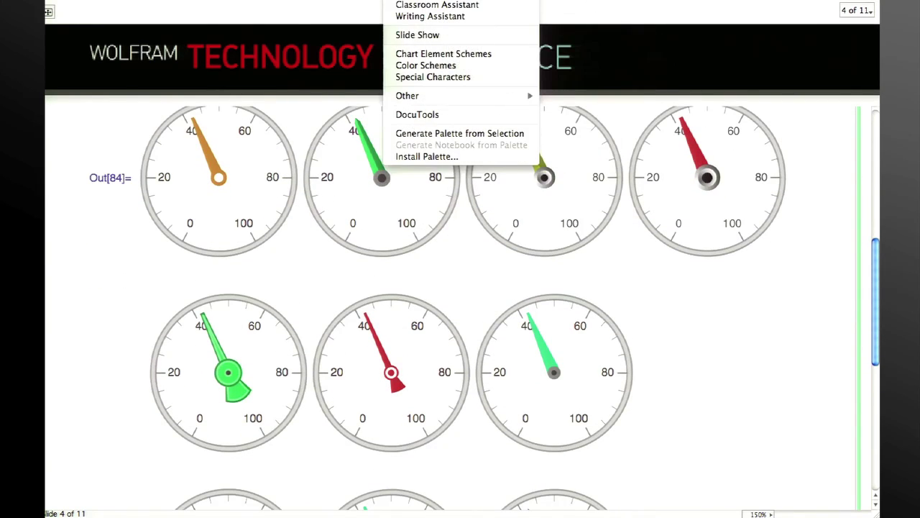
pyautogui.click(428, 64)
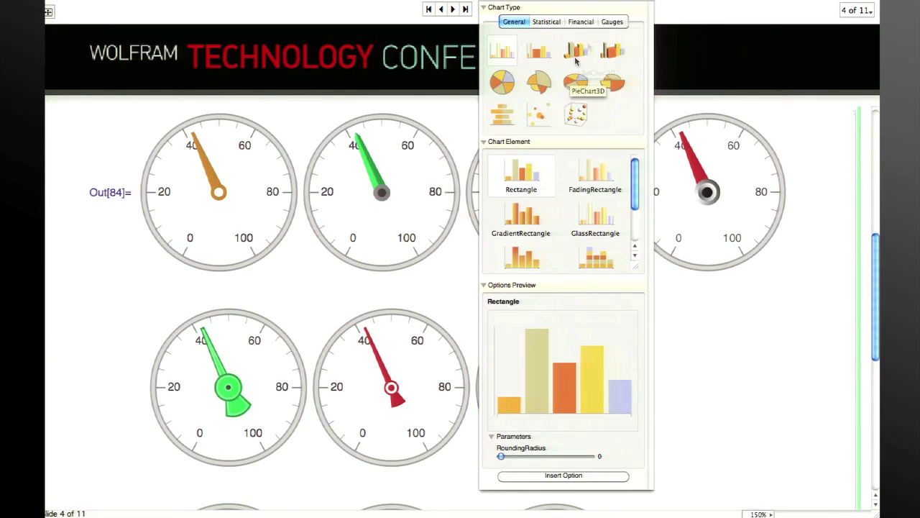
pyautogui.click(612, 22)
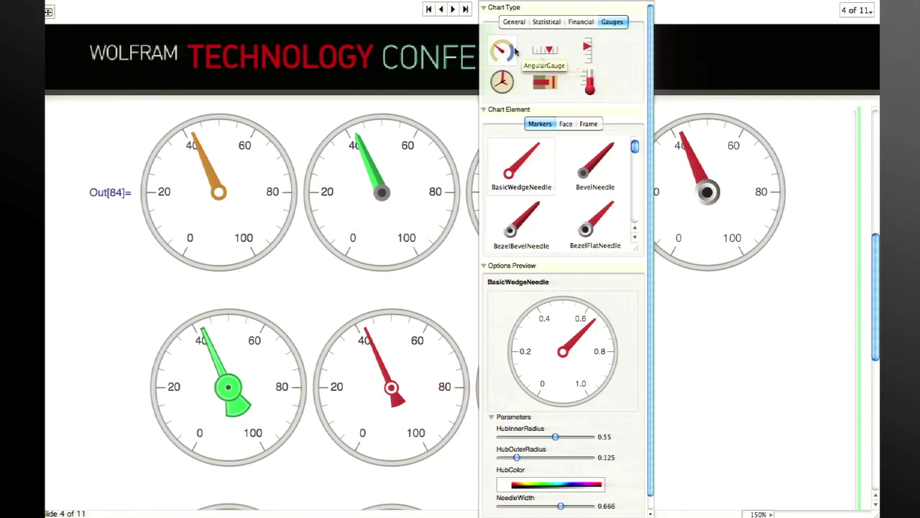
pyautogui.click(515, 50)
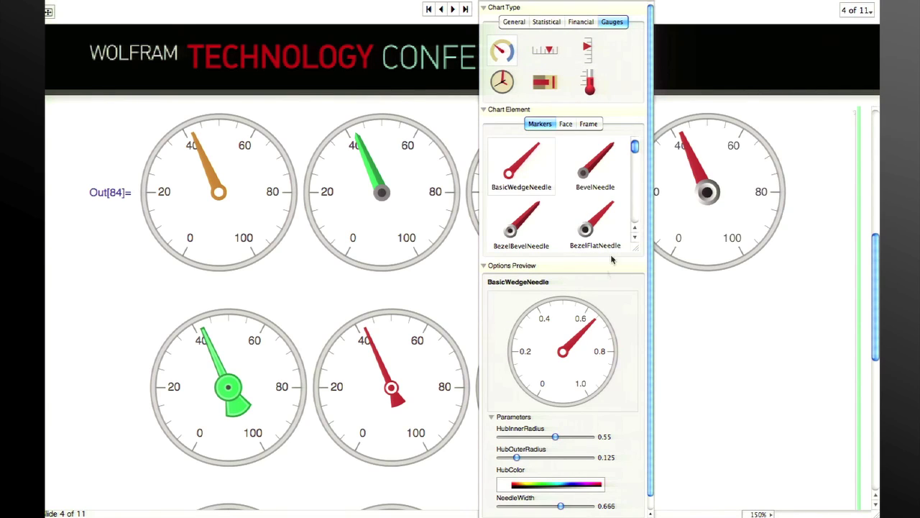
pyautogui.scroll(-1, 719, 273)
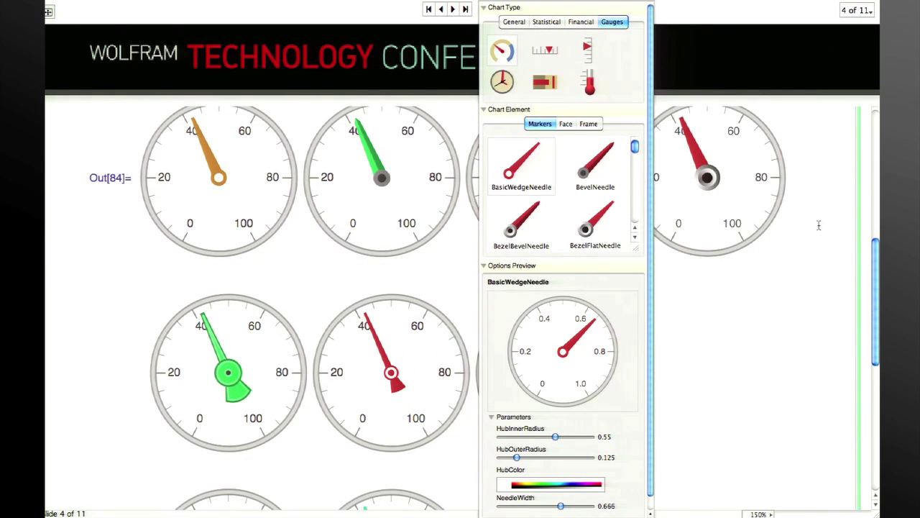
pyautogui.moveTo(635, 148); pyautogui.dragTo(635, 170)
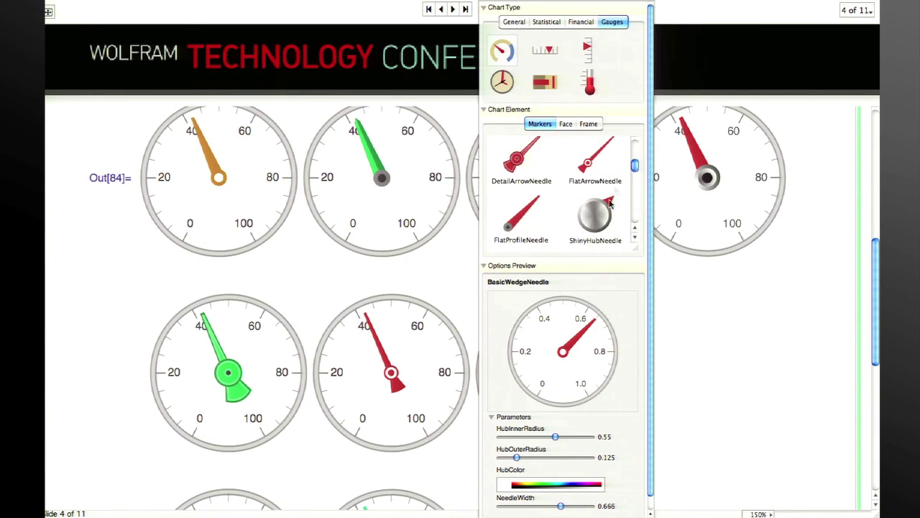
pyautogui.click(598, 221)
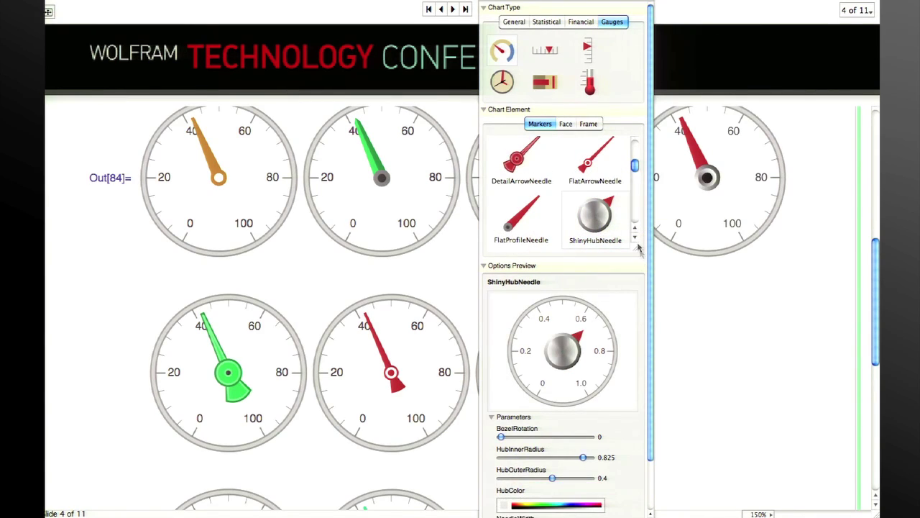
# - Set bezel rotation to π/2, hub inner radius 0.5, outer radius 0.26 and a gold hub
pyautogui.scroll(-3, 552, 357)
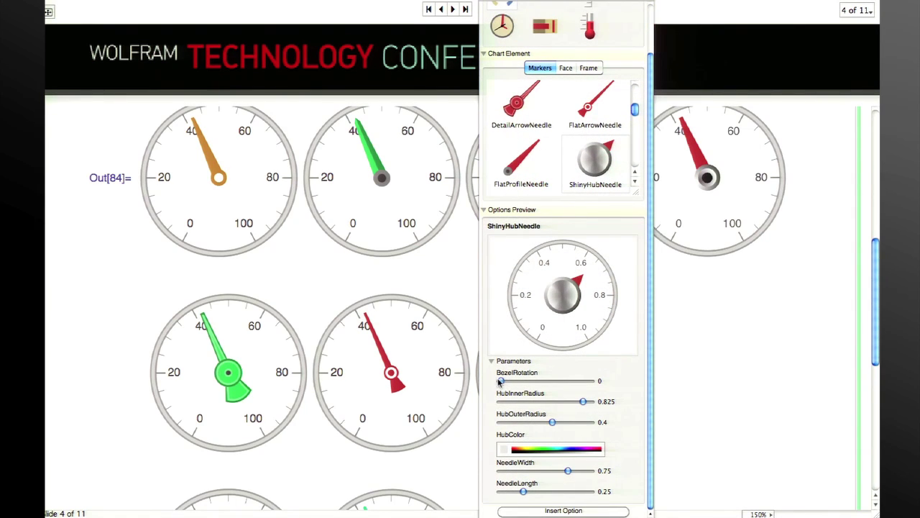
pyautogui.moveTo(502, 381); pyautogui.dragTo(546, 381)
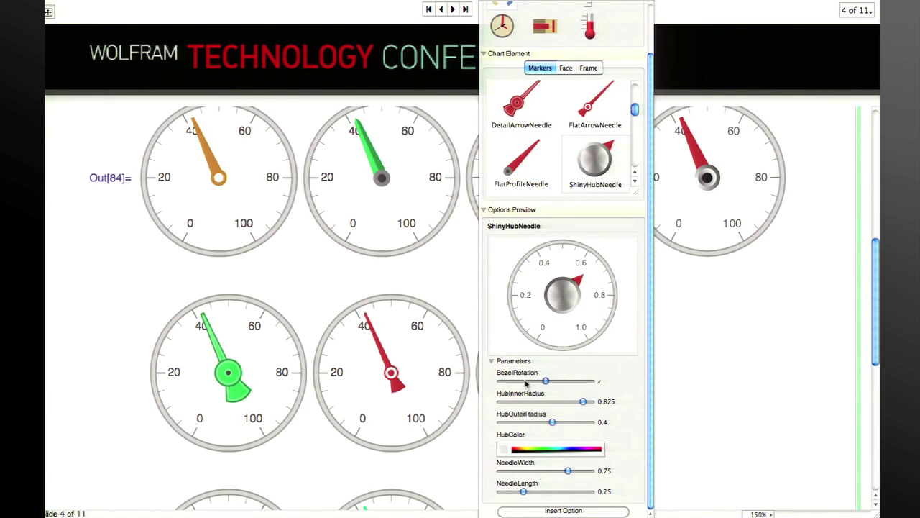
pyautogui.click(526, 382)
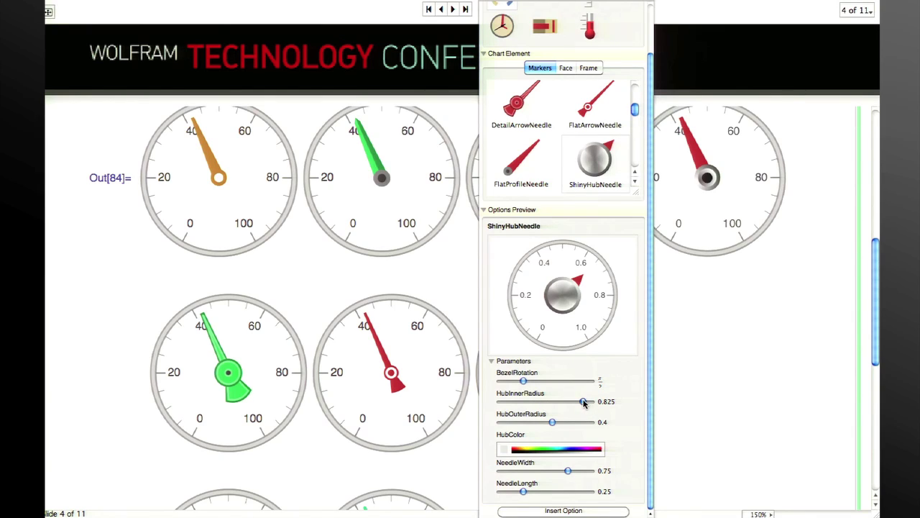
pyautogui.moveTo(583, 402); pyautogui.dragTo(550, 422)
pyautogui.moveTo(546, 421); pyautogui.dragTo(536, 422)
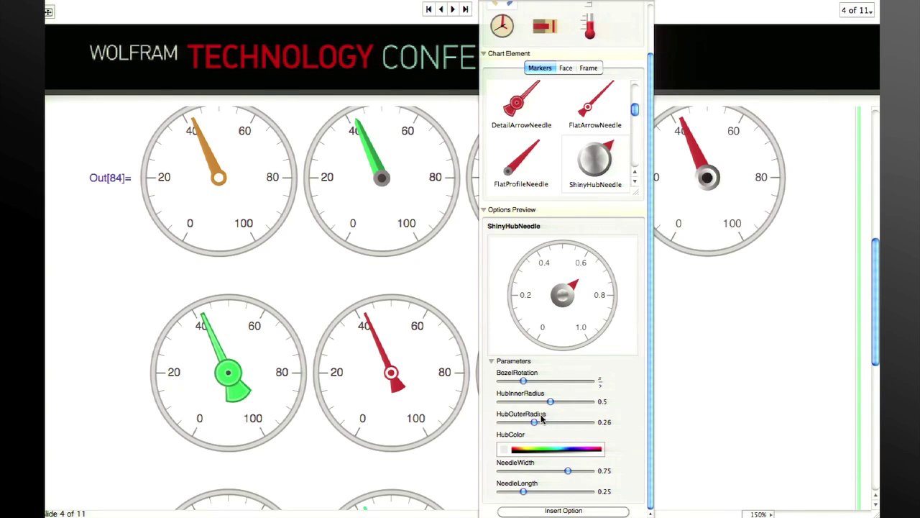
pyautogui.click(526, 451)
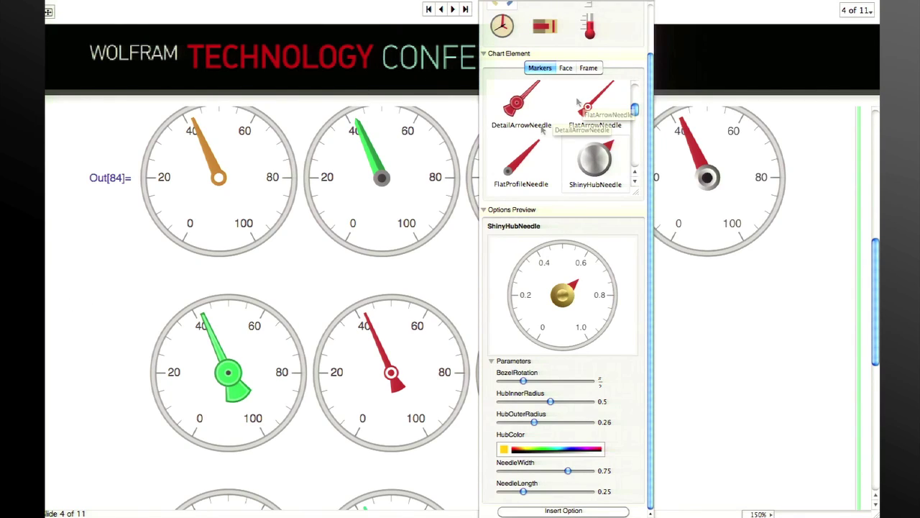
pyautogui.scroll(-1, 750, 345)
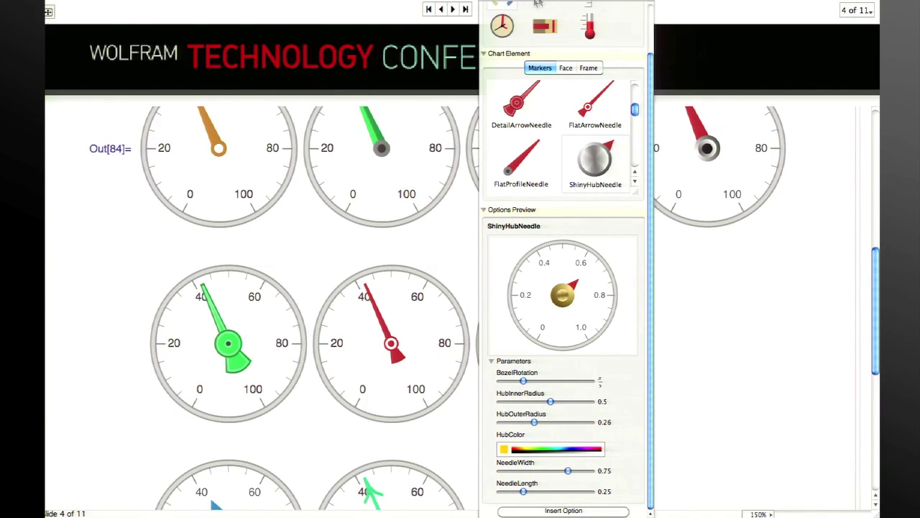
pyautogui.doubleClick(534, 3)
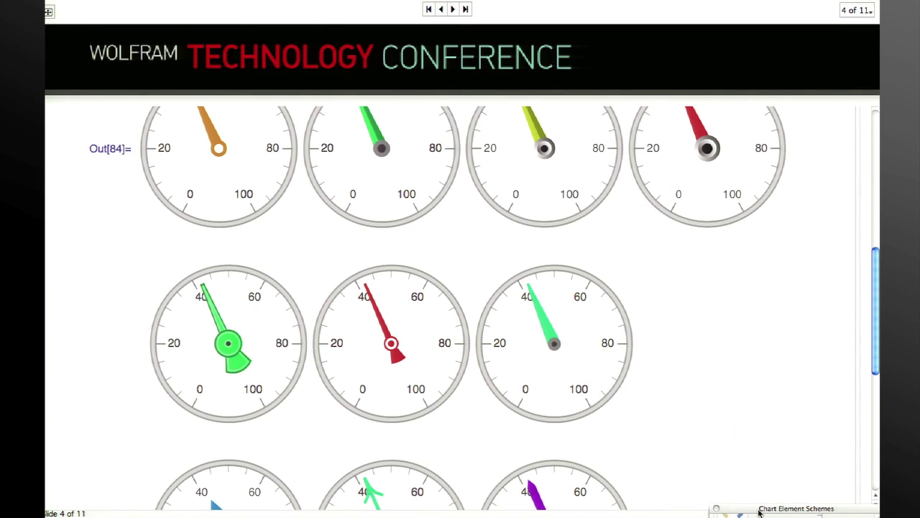
pyautogui.scroll(-1, 709, 369)
pyautogui.scroll(-8, 569, 164)
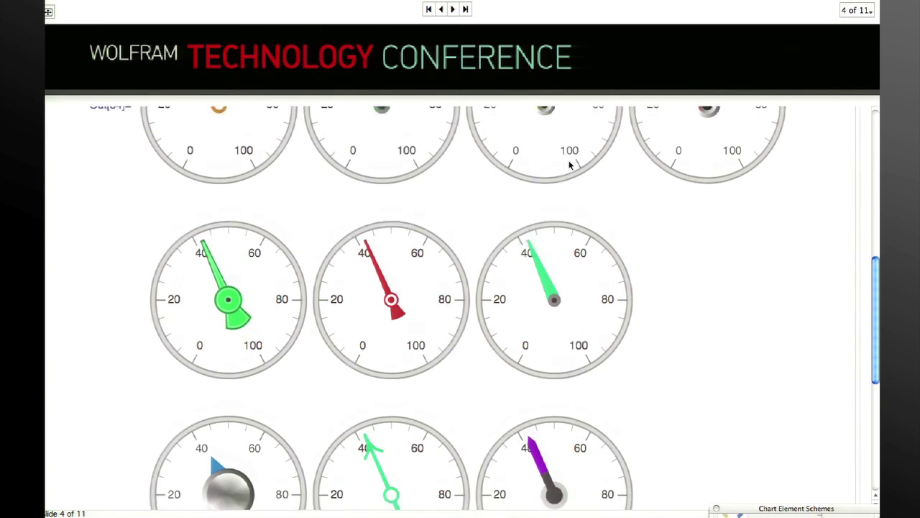
pyautogui.scroll(1, 617, 197)
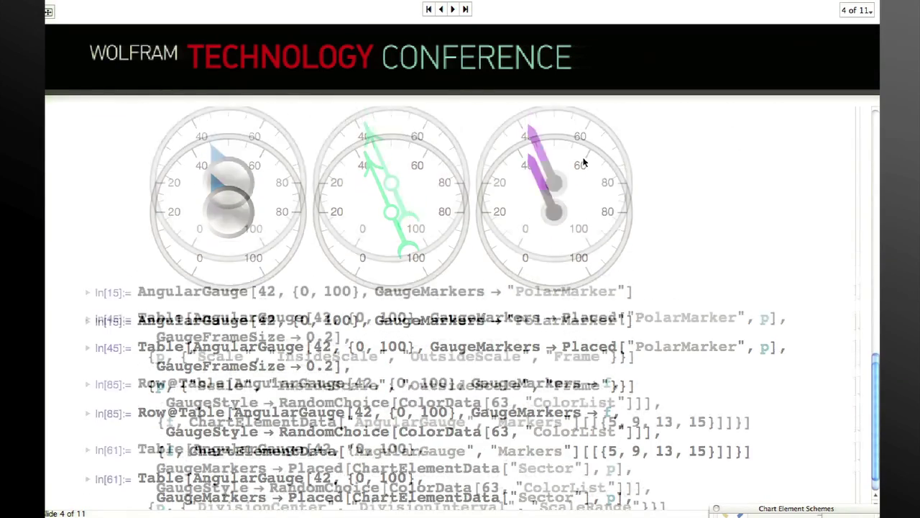
pyautogui.doubleClick(860, 321)
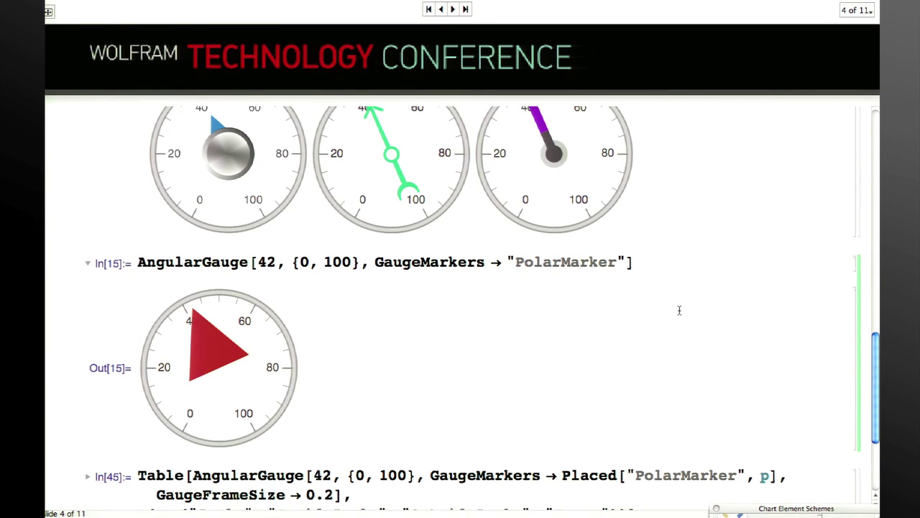
pyautogui.scroll(-5, 678, 310)
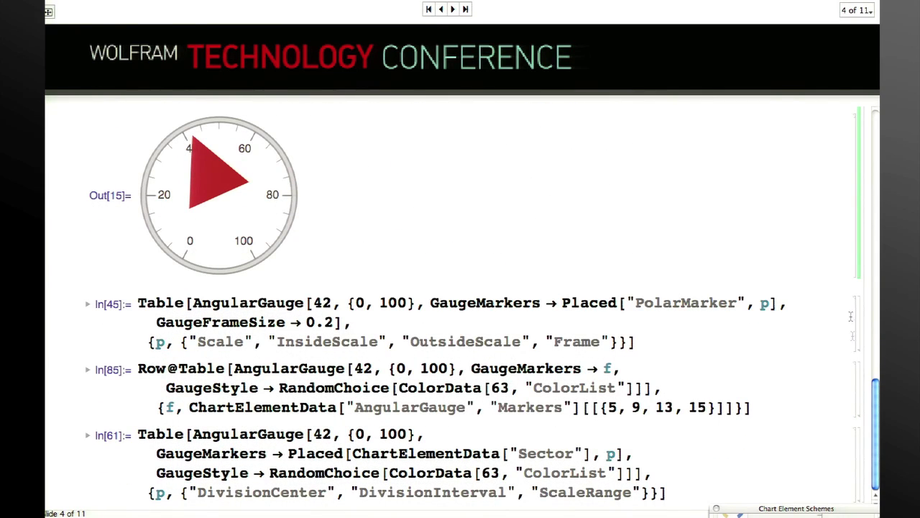
pyautogui.doubleClick(861, 312)
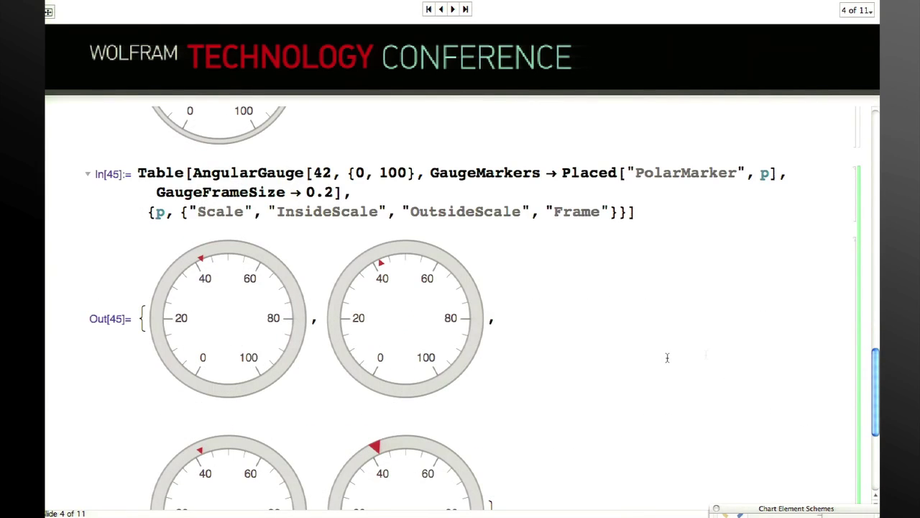
pyautogui.scroll(-5, 626, 352)
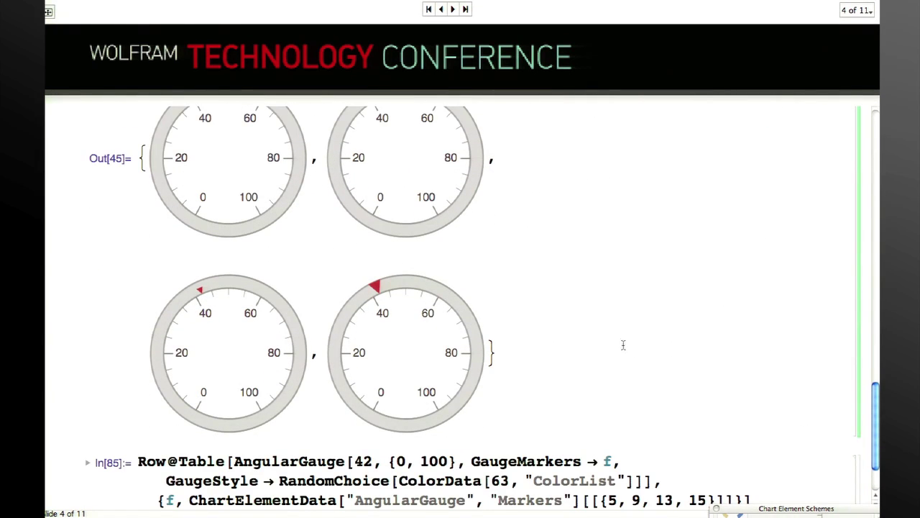
pyautogui.scroll(4, 630, 350)
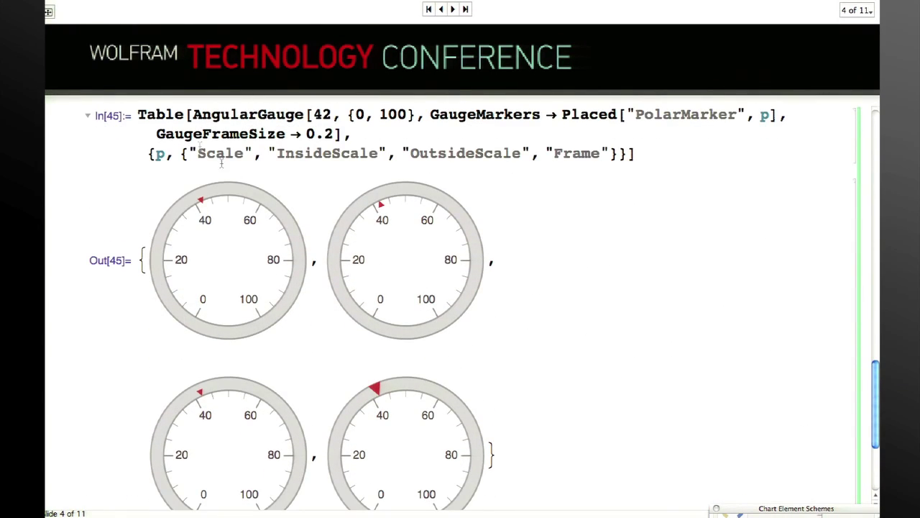
pyautogui.click(115, 115)
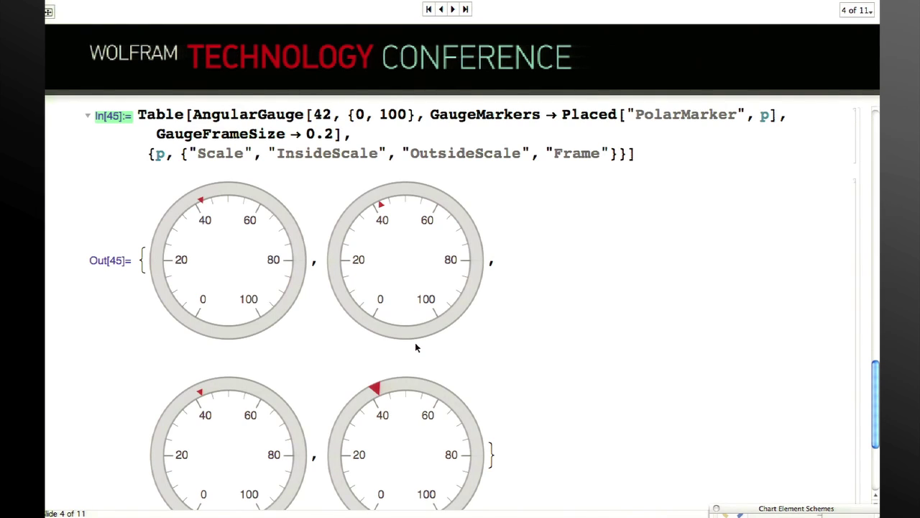
pyautogui.scroll(-5, 415, 344)
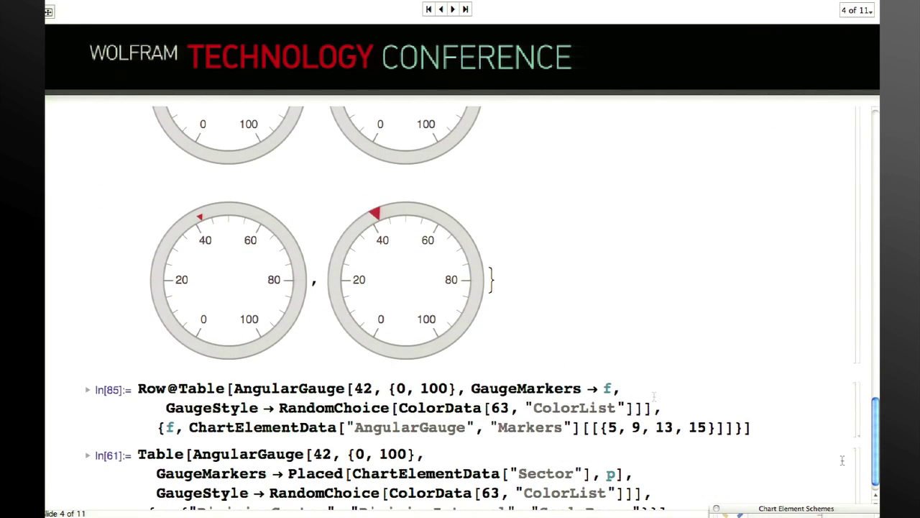
pyautogui.click(860, 410)
# - Evaluate In[85] to draw four randomly coloured gauges with different marker styles
pyautogui.hotkey('shift', 'Return')
pyautogui.scroll(-1, 606, 401)
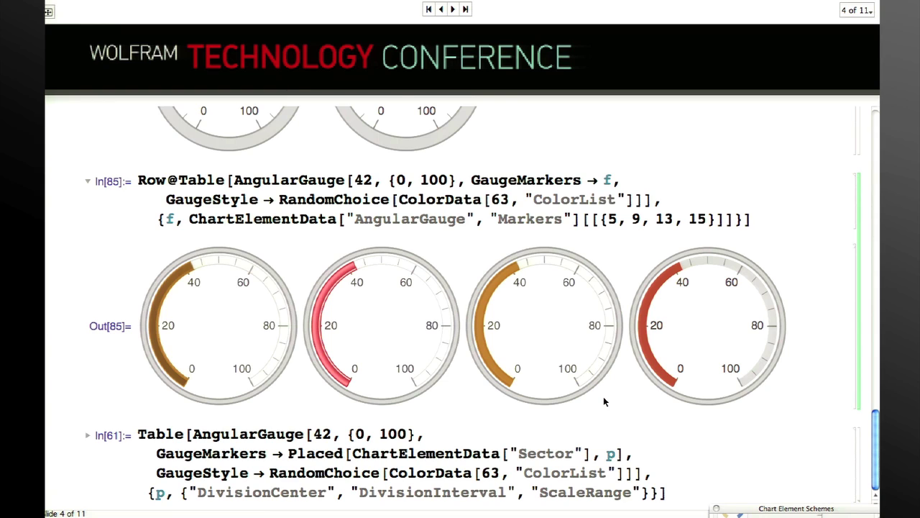
pyautogui.moveTo(480, 308)
pyautogui.scroll(-3, 861, 434)
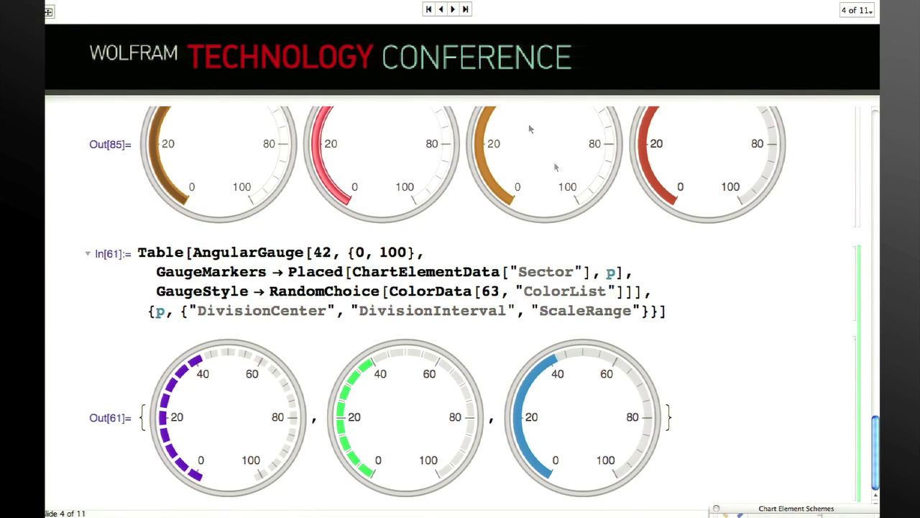
# - Advance to the Frames slide and expand the code hidden under its heading
pyautogui.click(452, 9)
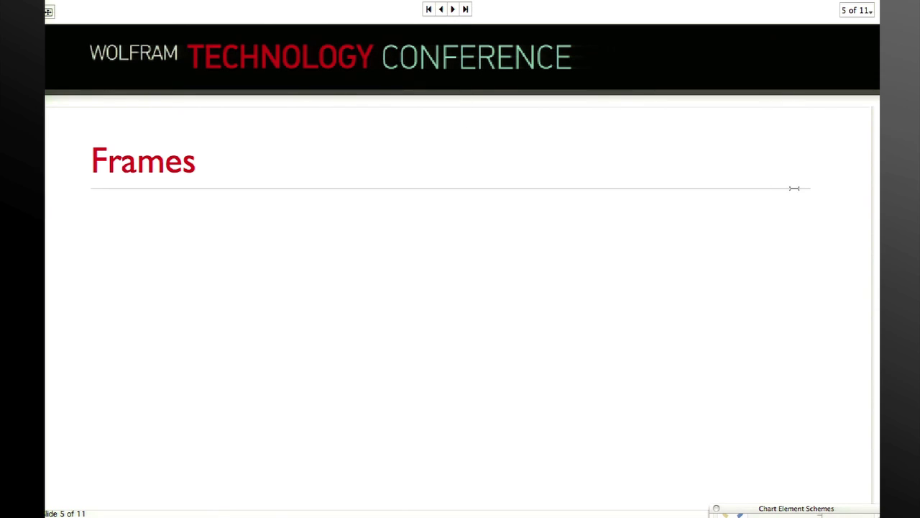
pyautogui.doubleClick(864, 157)
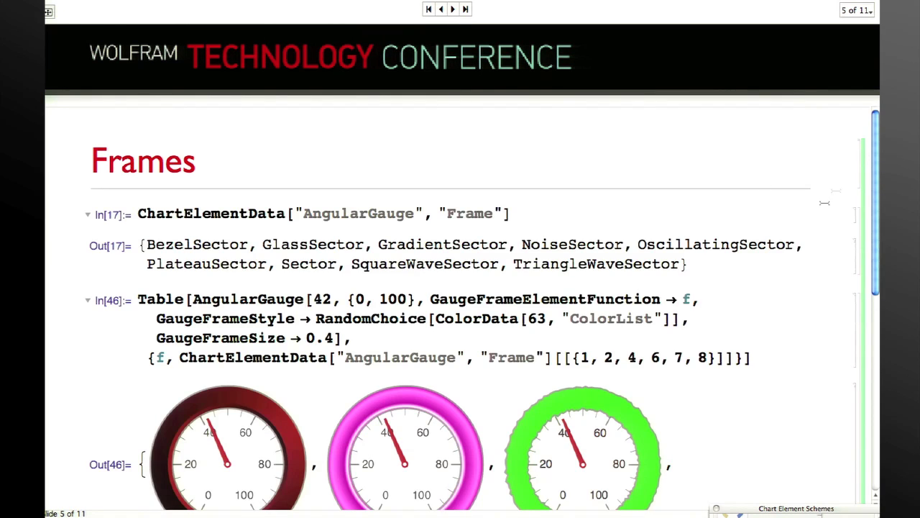
pyautogui.scroll(-5, 739, 250)
pyautogui.scroll(-1, 738, 249)
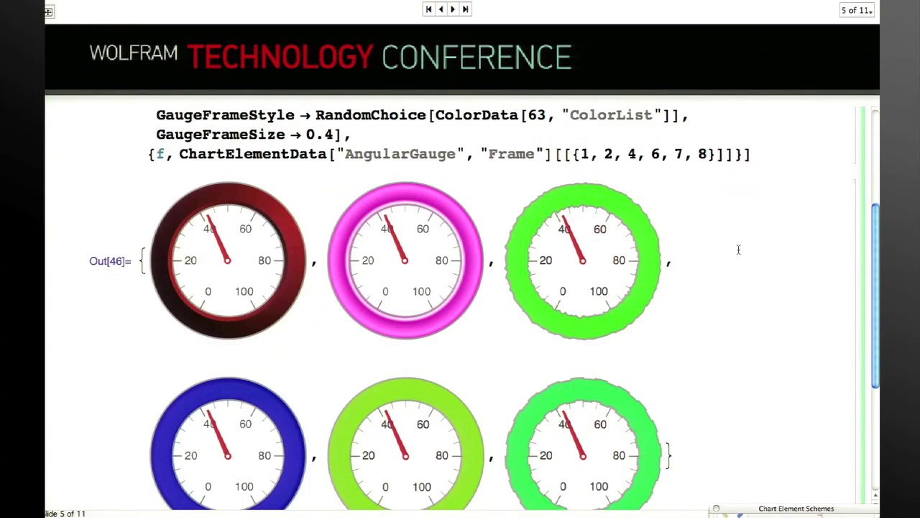
# - Re-evaluate the In[46] frame-style gauge table to get six new random frame colours
pyautogui.click(745, 138)
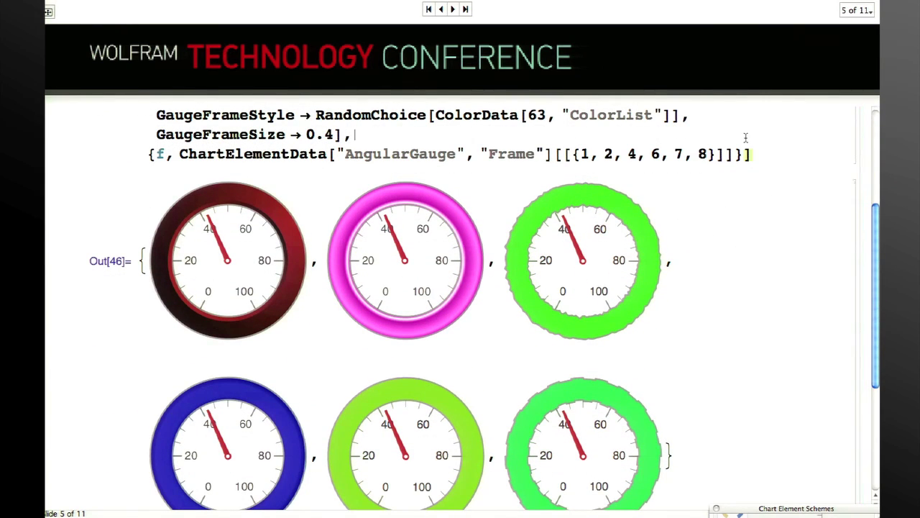
pyautogui.hotkey('shift', 'Return')
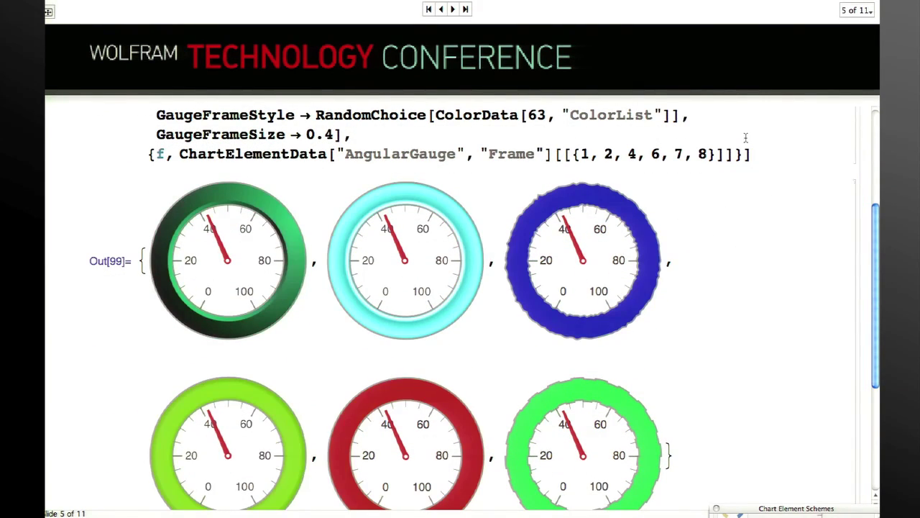
pyautogui.scroll(-5, 788, 170)
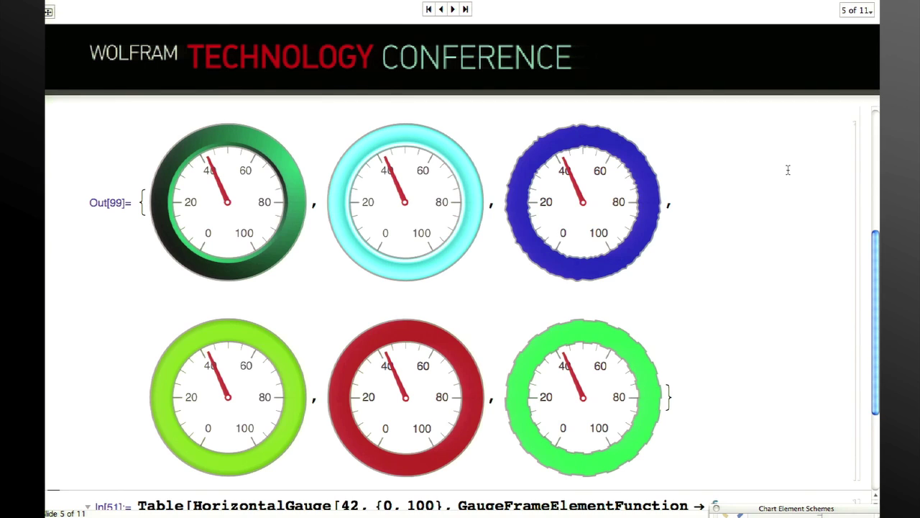
pyautogui.scroll(-2, 791, 201)
pyautogui.scroll(3, 805, 225)
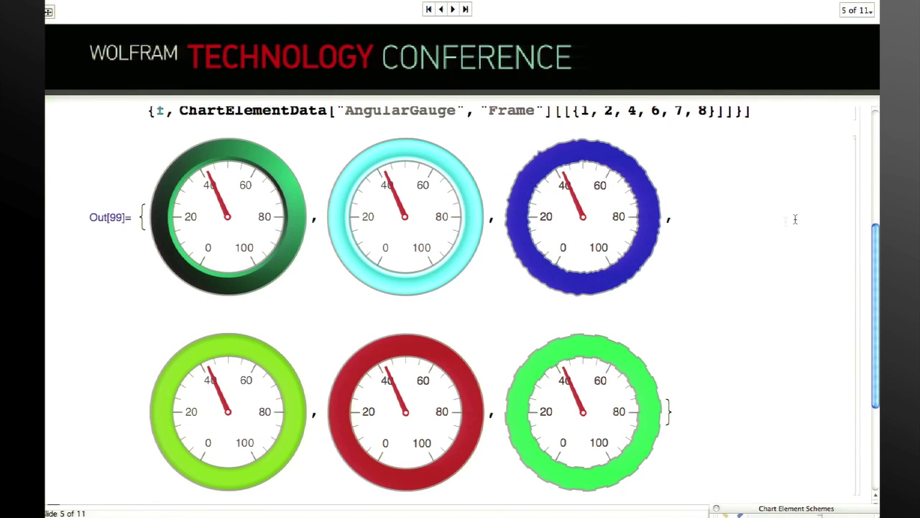
pyautogui.scroll(3, 719, 219)
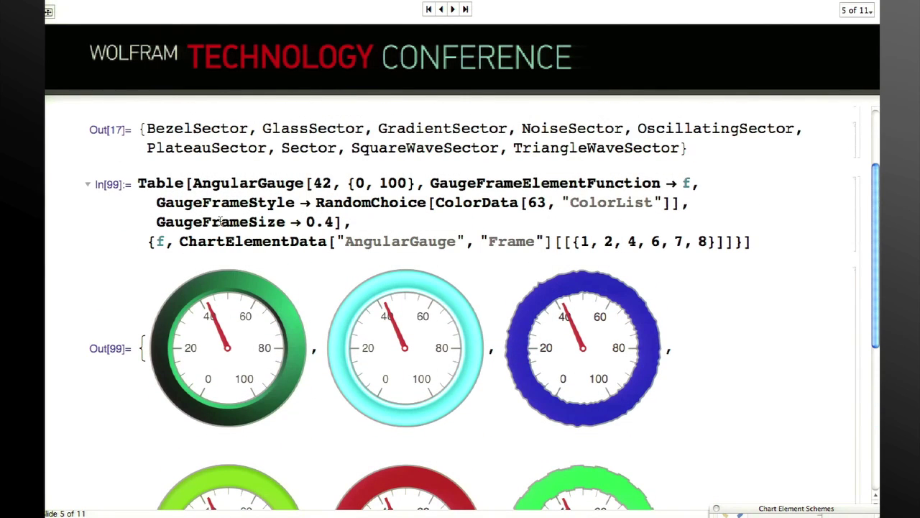
pyautogui.click(217, 222)
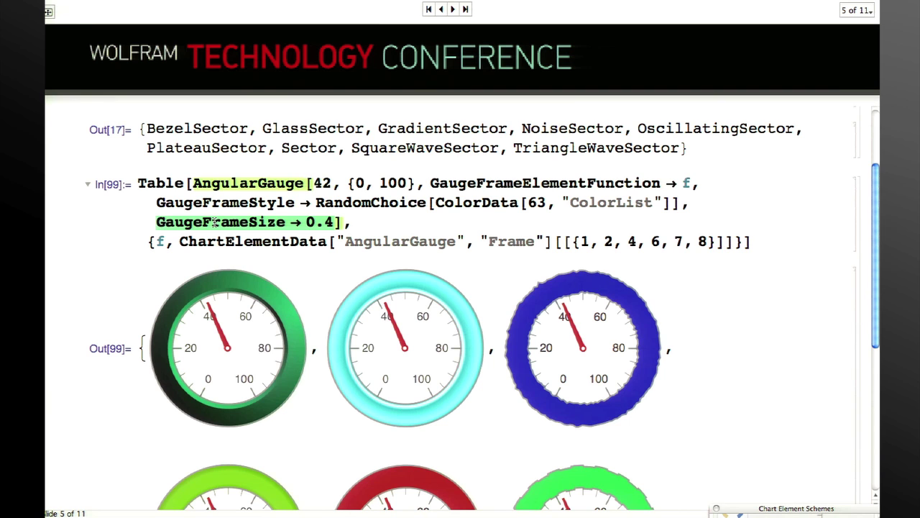
pyautogui.scroll(-10, 431, 295)
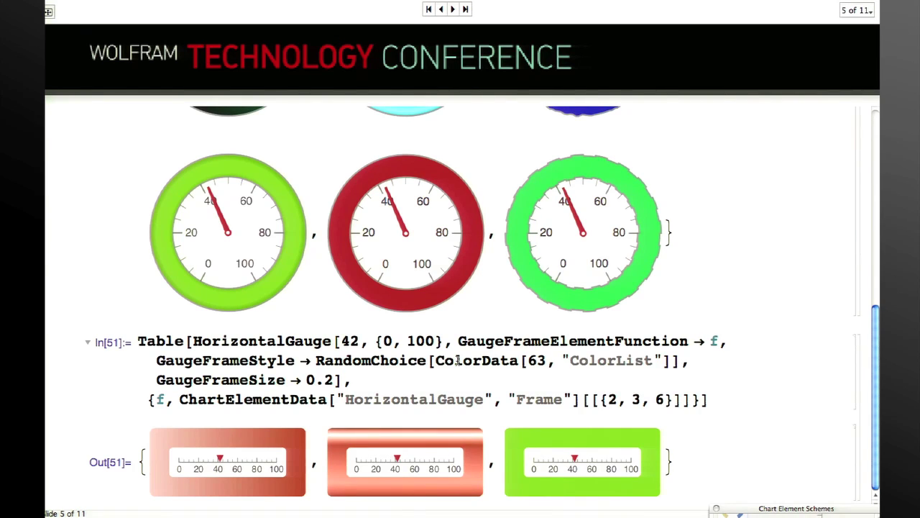
# - Go to the Face slide and preview the BezelSector face style rotated to π
pyautogui.click(452, 9)
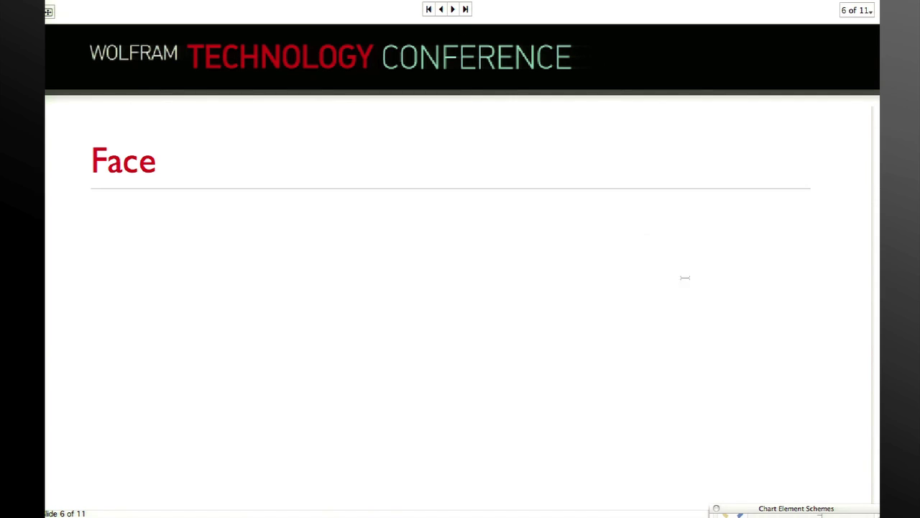
pyautogui.moveTo(773, 510); pyautogui.dragTo(429, 2)
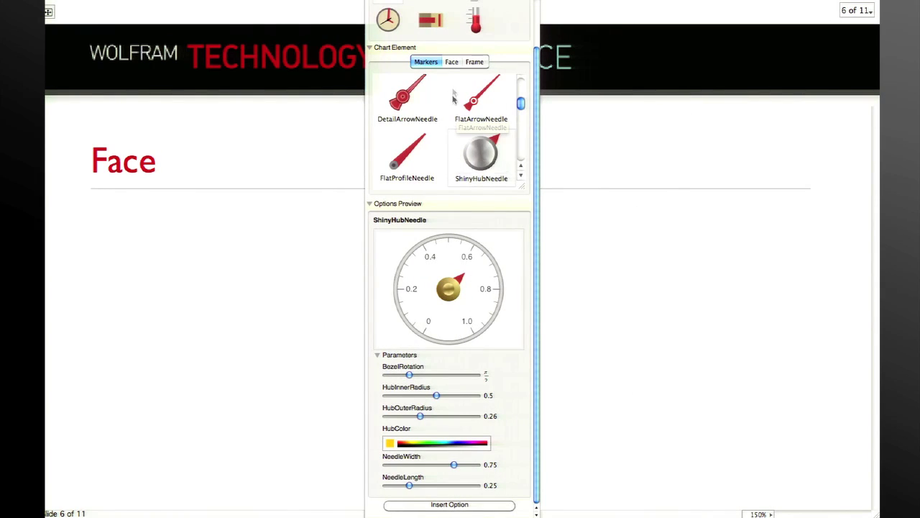
pyautogui.click(452, 62)
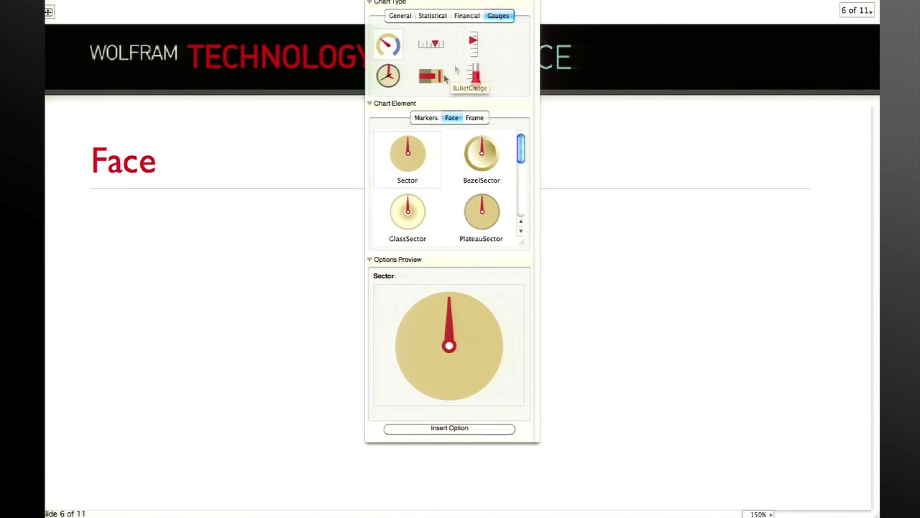
pyautogui.click(480, 153)
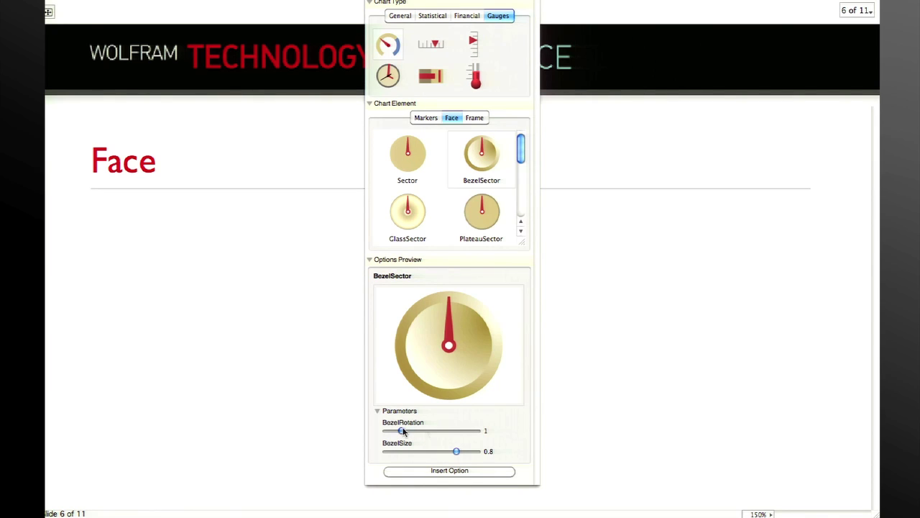
pyautogui.moveTo(403, 430); pyautogui.dragTo(446, 451)
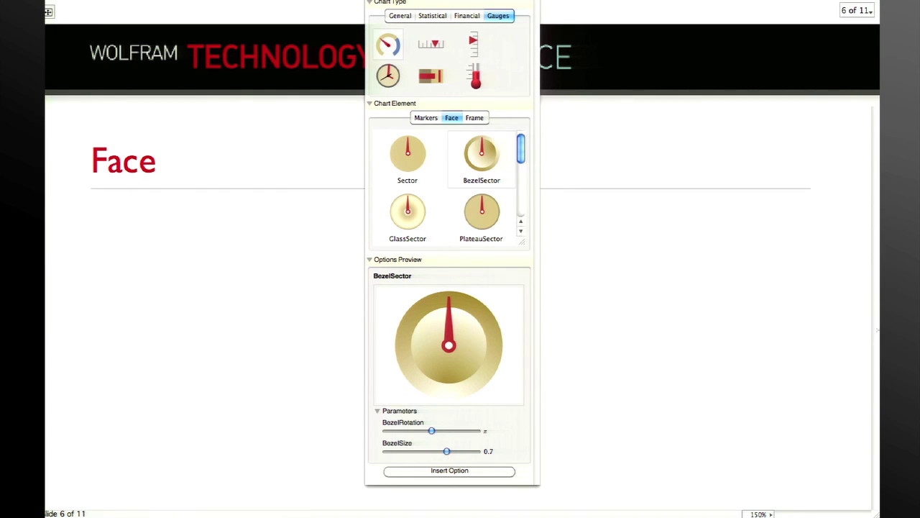
# - Preview the BezelSector frame style, rotated and shrunk to 0.5
pyautogui.click(475, 118)
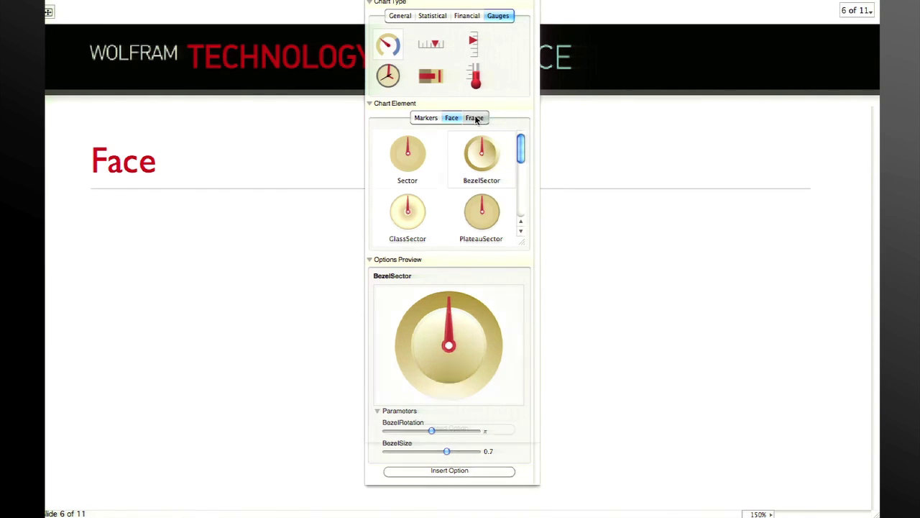
pyautogui.click(492, 149)
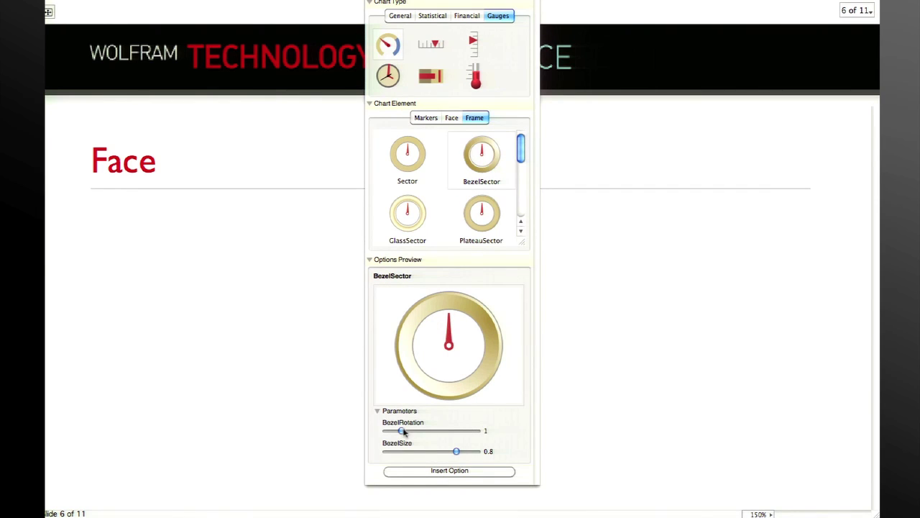
pyautogui.moveTo(402, 431); pyautogui.dragTo(464, 451)
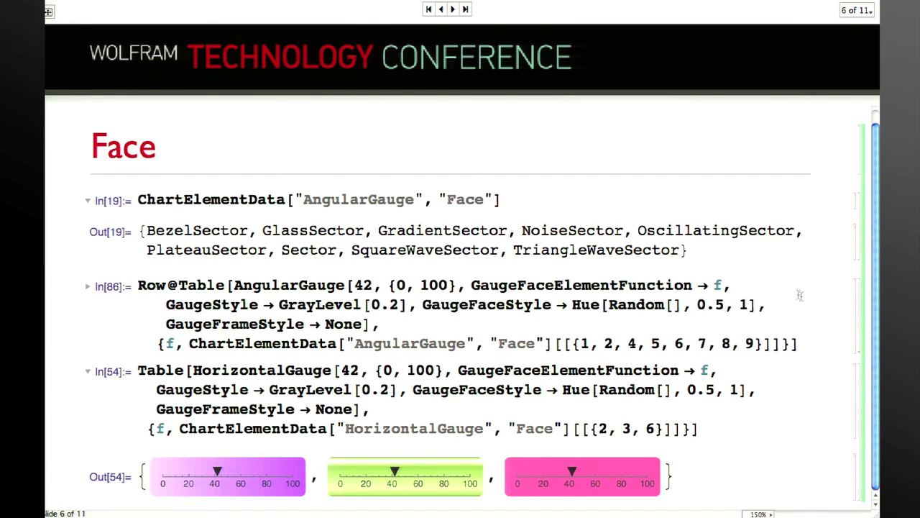
# - Advance to the Scales slide and step through the ScaleOrigin and ScaleRanges code in In[70]
pyautogui.click(452, 9)
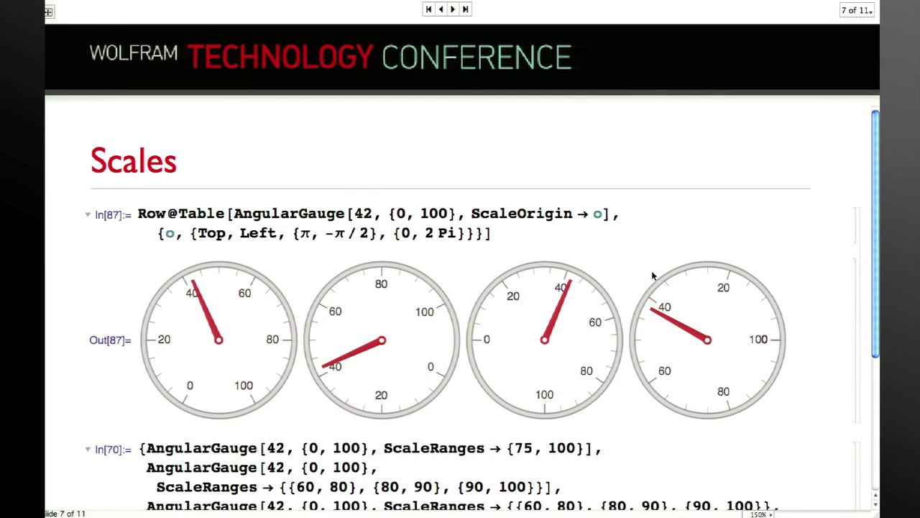
pyautogui.click(509, 213)
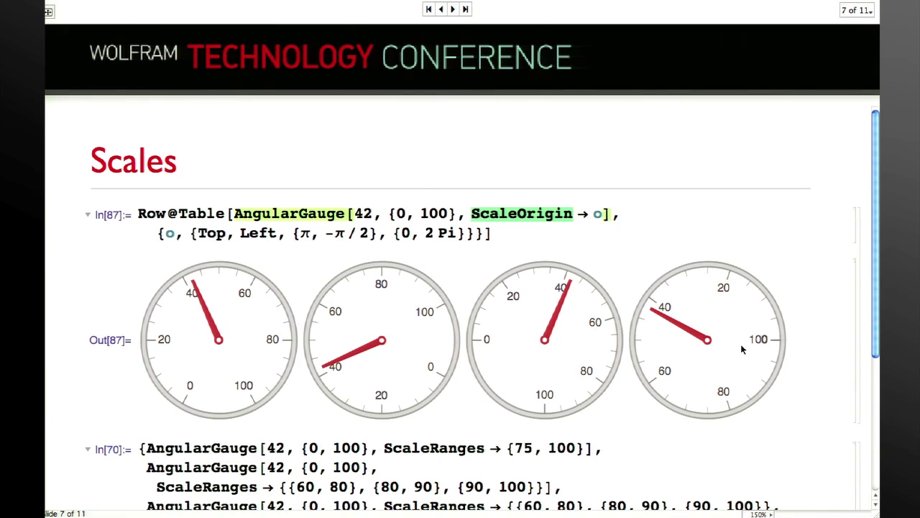
pyautogui.scroll(-5, 743, 349)
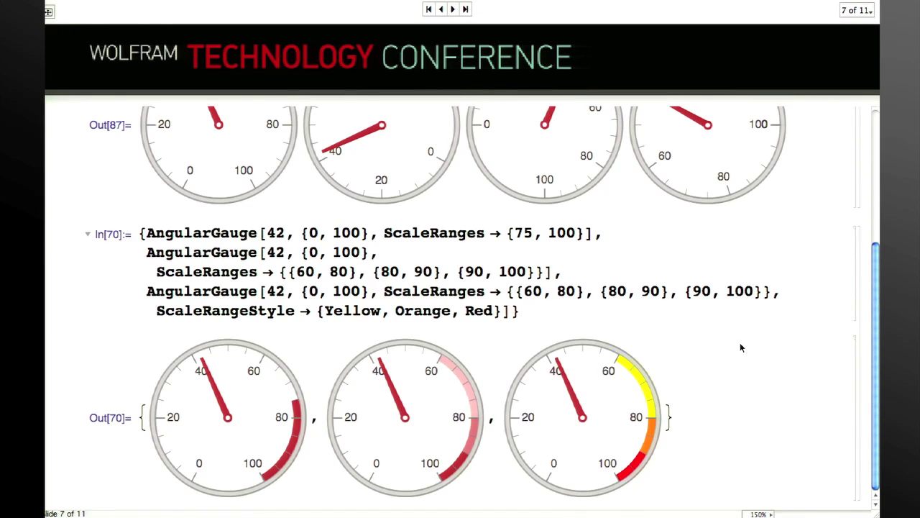
pyautogui.click(538, 237)
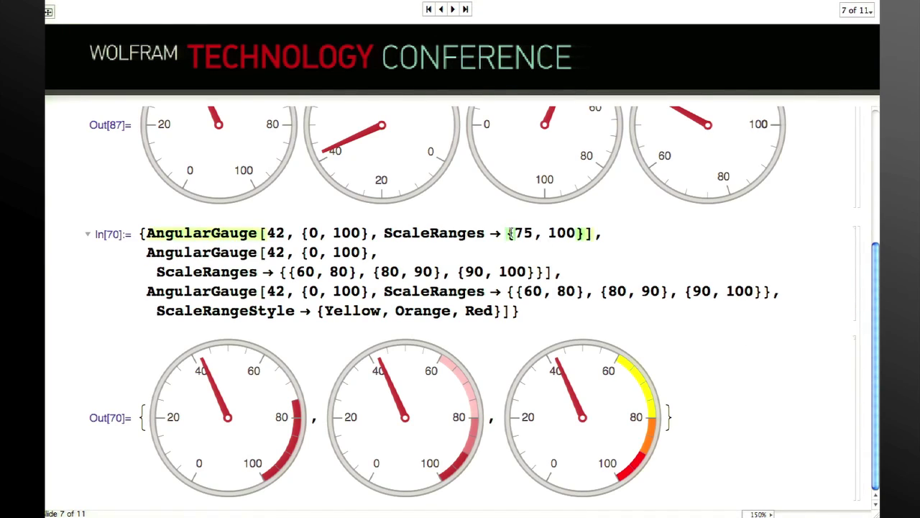
pyautogui.click(290, 266)
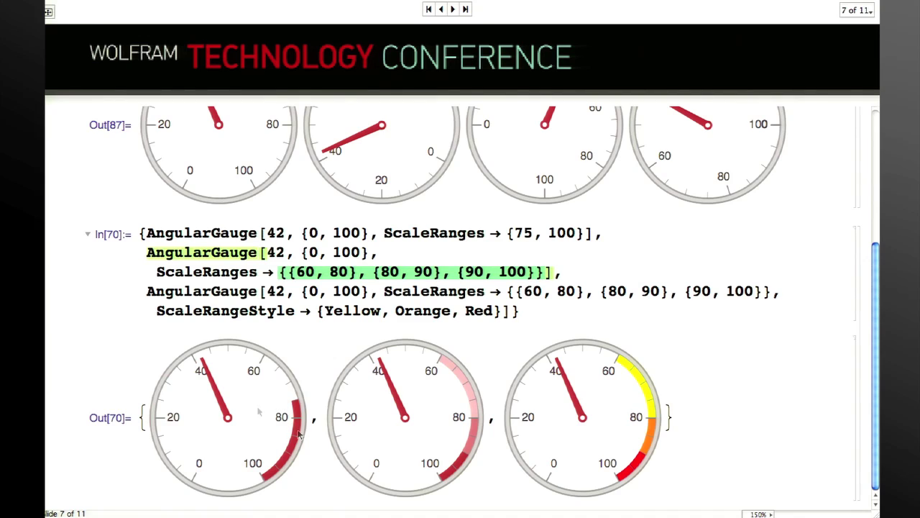
# - Add GaugeStyle -> Blue to the first gauge, re-evaluate, and highlight the third gauge's {60, 80} range
pyautogui.click(583, 234)
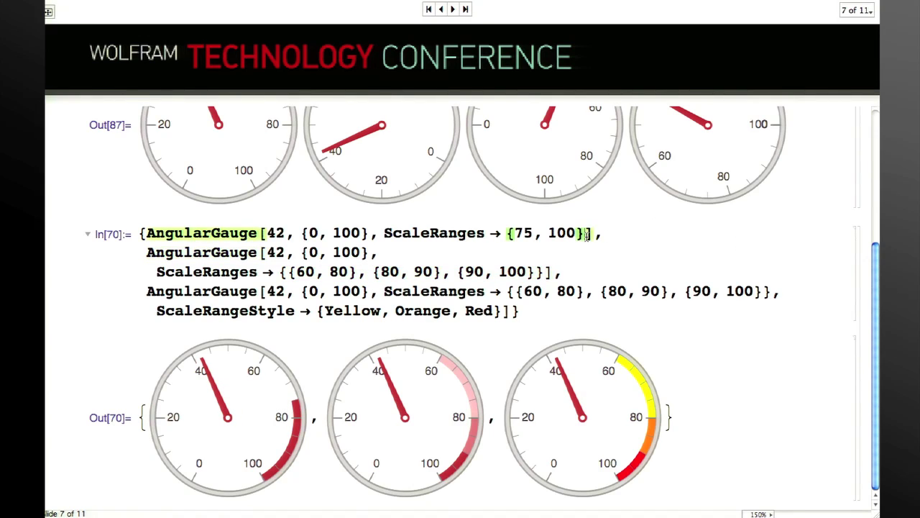
pyautogui.write(', Gauges')
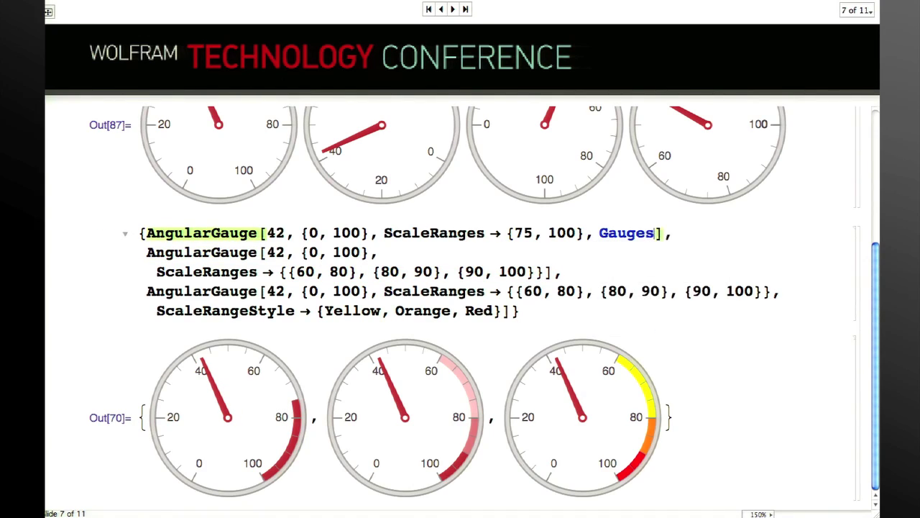
pyautogui.press('BackSpace')
pyautogui.write('S')
pyautogui.press('Return')
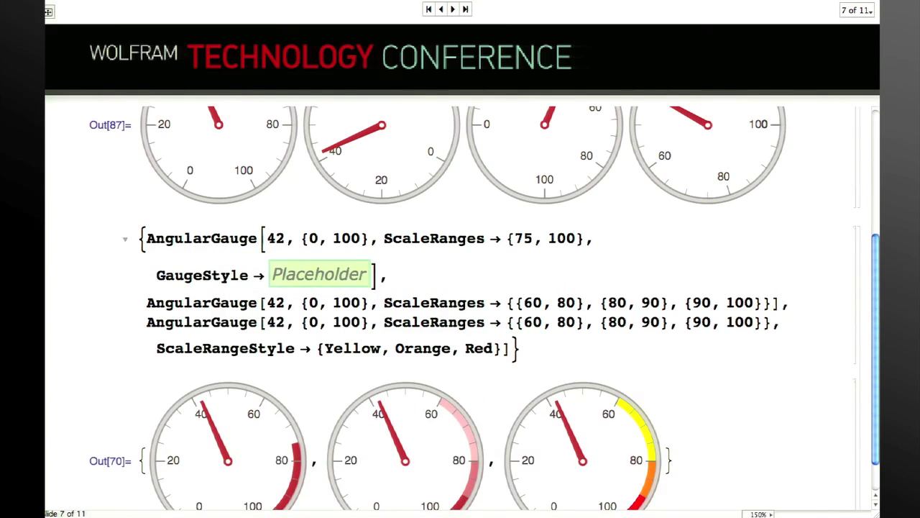
pyautogui.write('Blue')
pyautogui.hotkey('shift', 'Return')
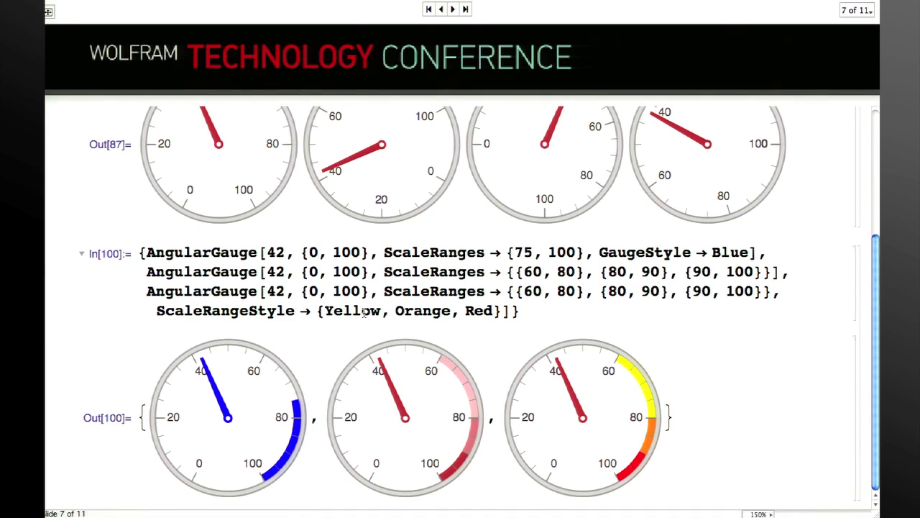
pyautogui.doubleClick(517, 291)
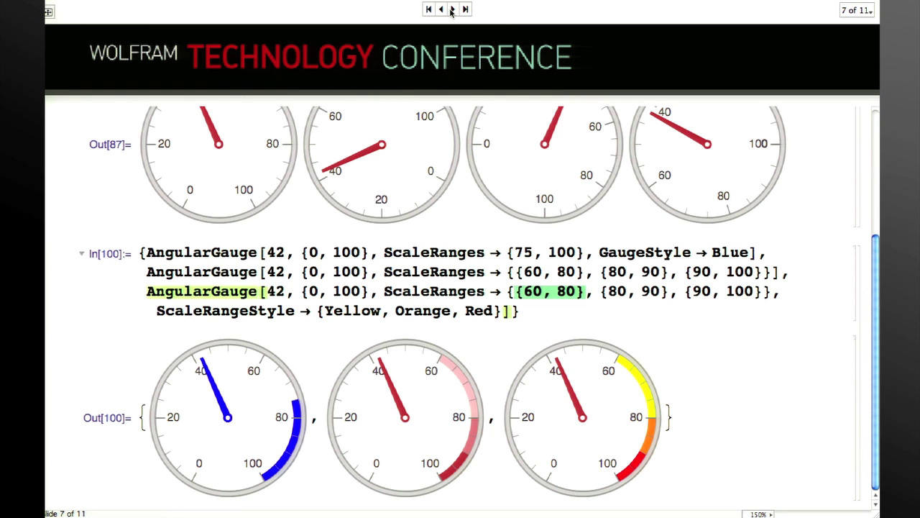
pyautogui.click(451, 9)
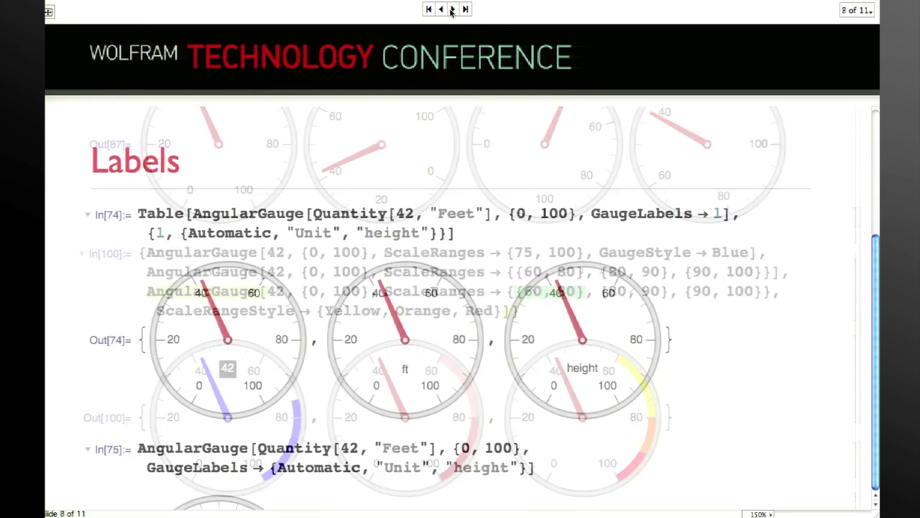
pyautogui.scroll(-1, 547, 126)
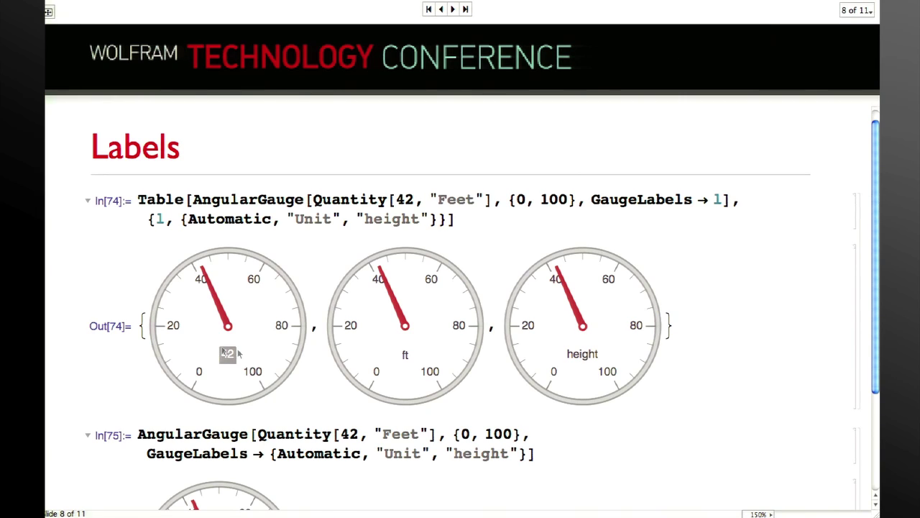
pyautogui.click(318, 220)
pyautogui.doubleClick(318, 220)
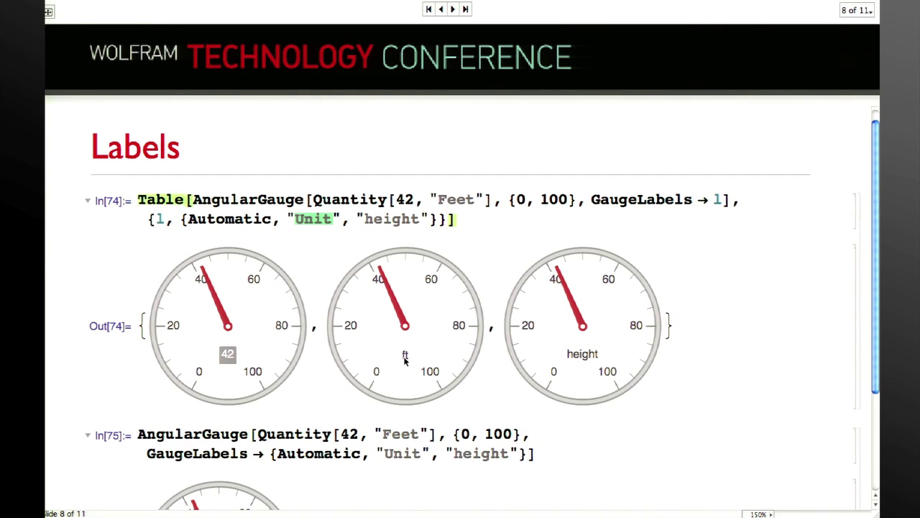
pyautogui.tripleClick(341, 200)
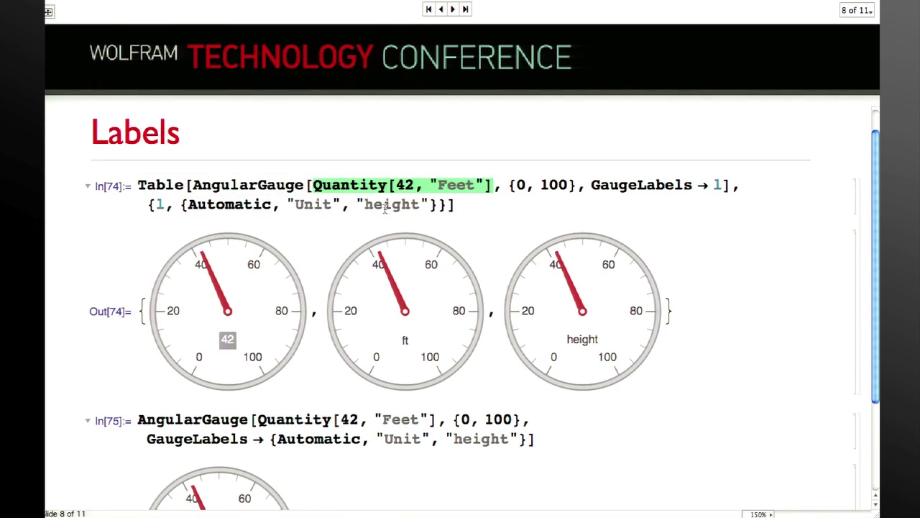
pyautogui.doubleClick(386, 205)
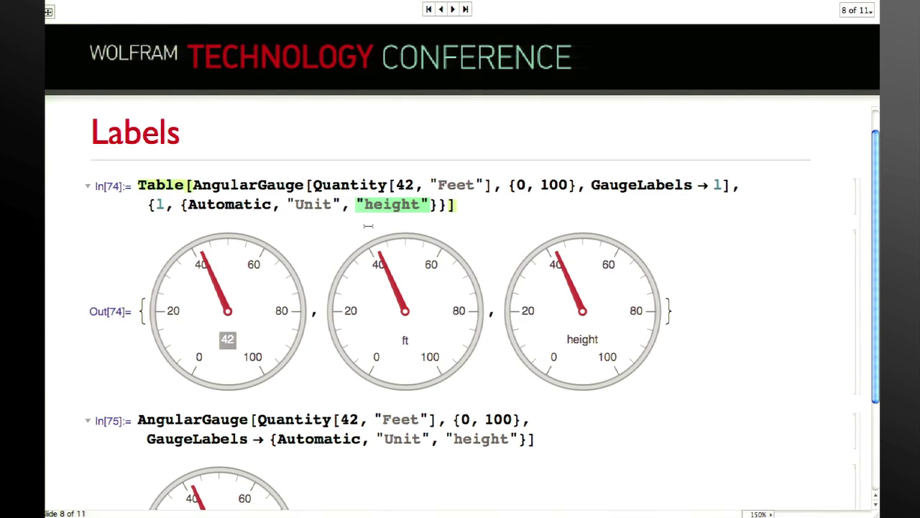
pyautogui.click(273, 438)
# - Highlight the {Automatic, "Unit", "height"} label list, review Out[75], then go to the network counter cell
pyautogui.doubleClick(274, 438)
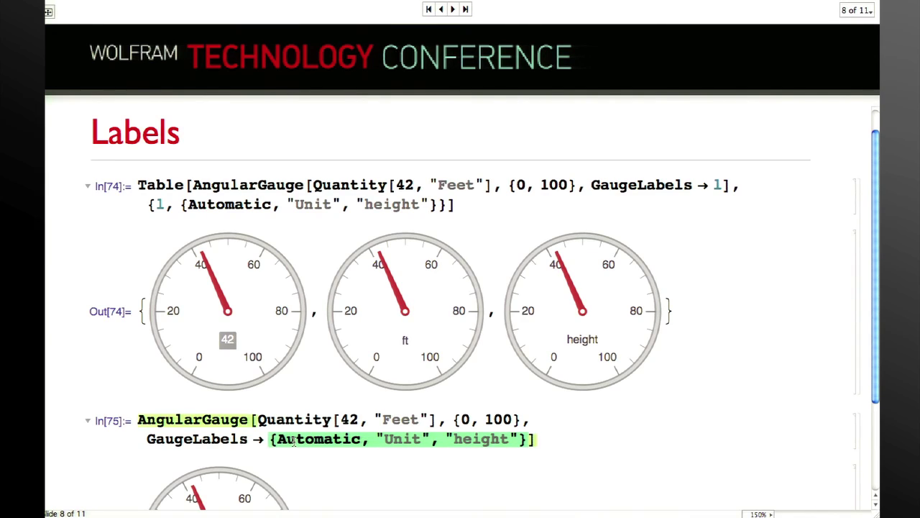
pyautogui.scroll(-3, 374, 400)
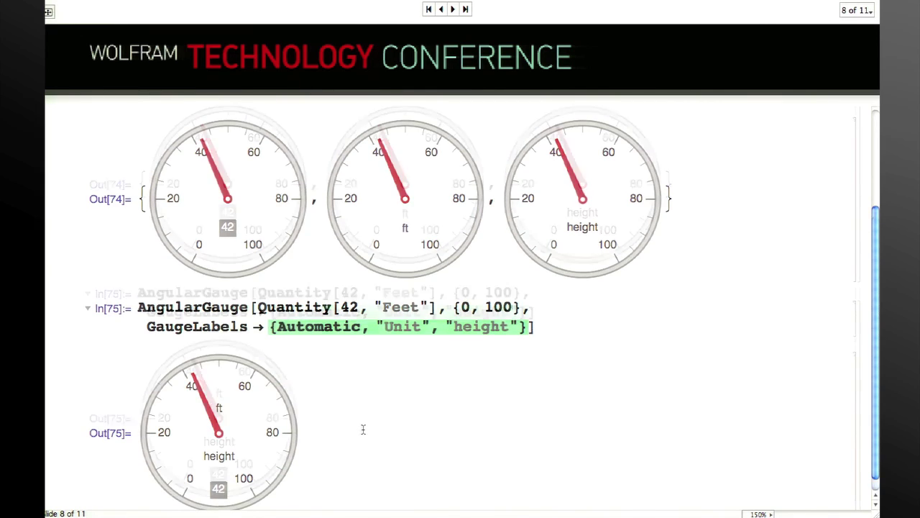
pyautogui.scroll(-1, 363, 429)
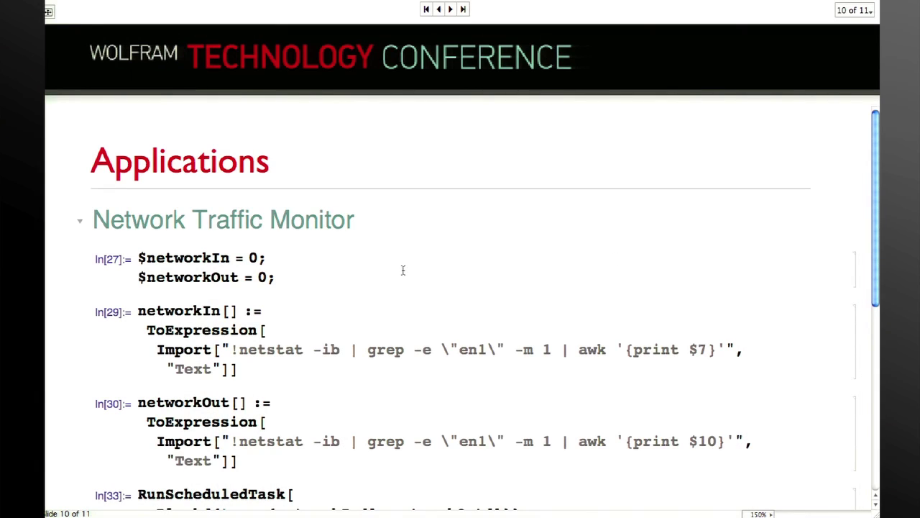
pyautogui.click(403, 269)
# - Evaluate the network counter and networkIn cells, then re-run the Receive/Transmit gauge cell
pyautogui.hotkey('shift', 'Return')
pyautogui.hotkey('shift', 'Return')
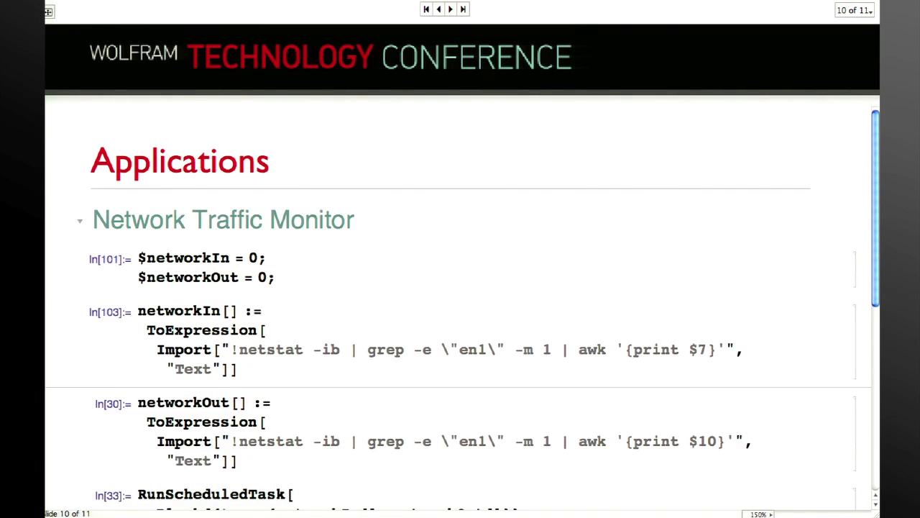
pyautogui.hotkey('shift', 'Return')
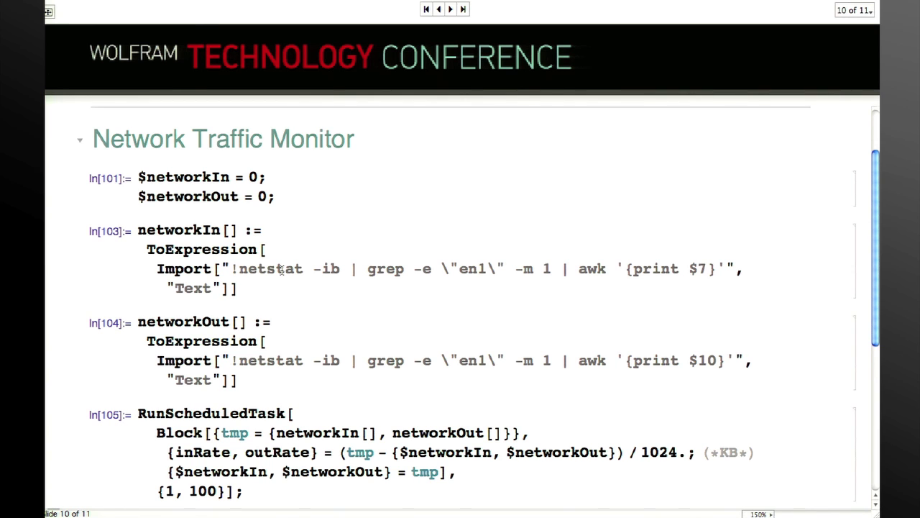
pyautogui.scroll(-5, 280, 268)
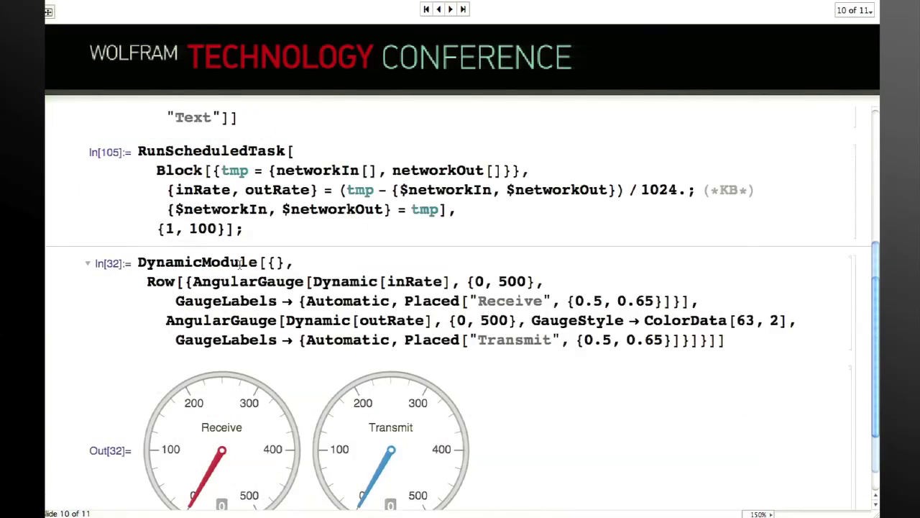
pyautogui.hotkey('shift', 'Return')
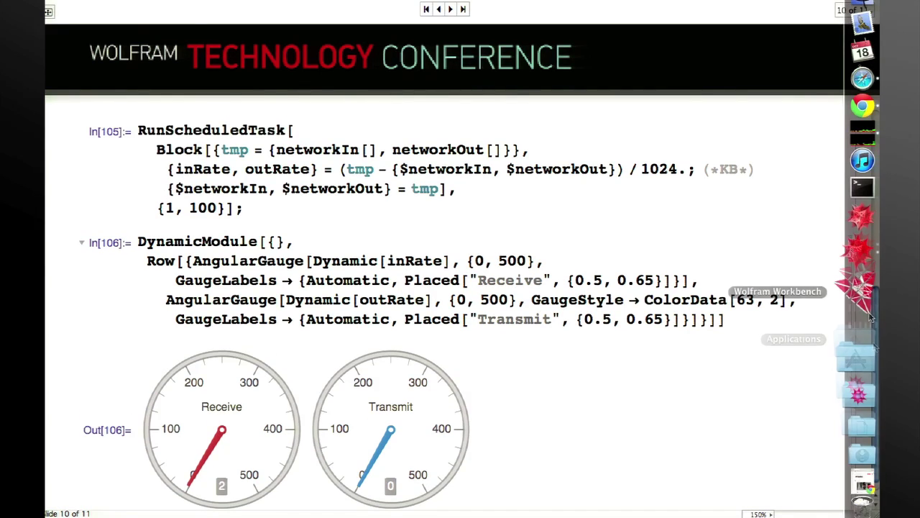
# - Move Chrome beside the notebook and play the ice-skating video to 0:28, then pause it
pyautogui.click(859, 442)
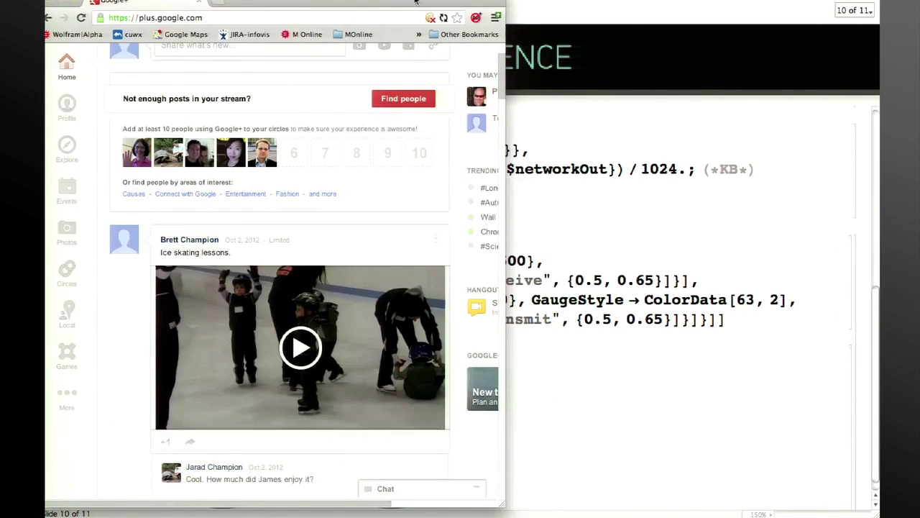
pyautogui.moveTo(309, 8); pyautogui.dragTo(624, 7)
pyautogui.click(611, 352)
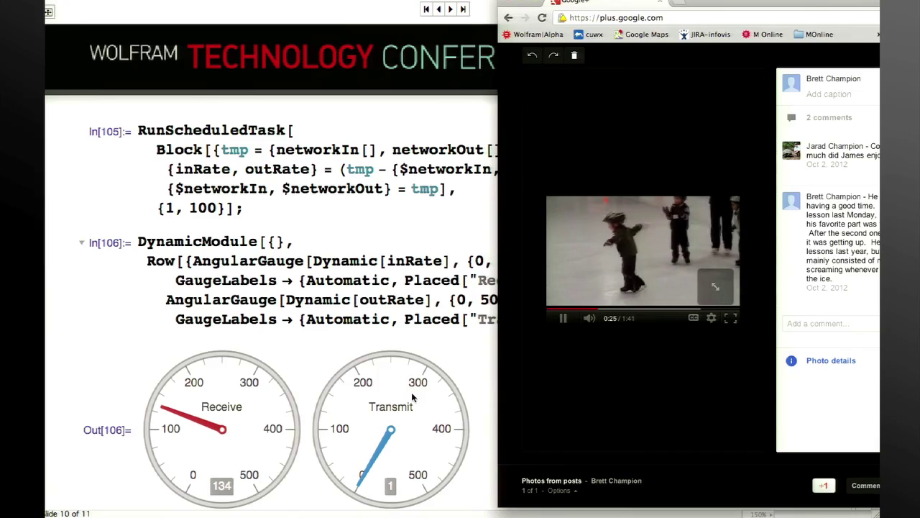
pyautogui.click(563, 318)
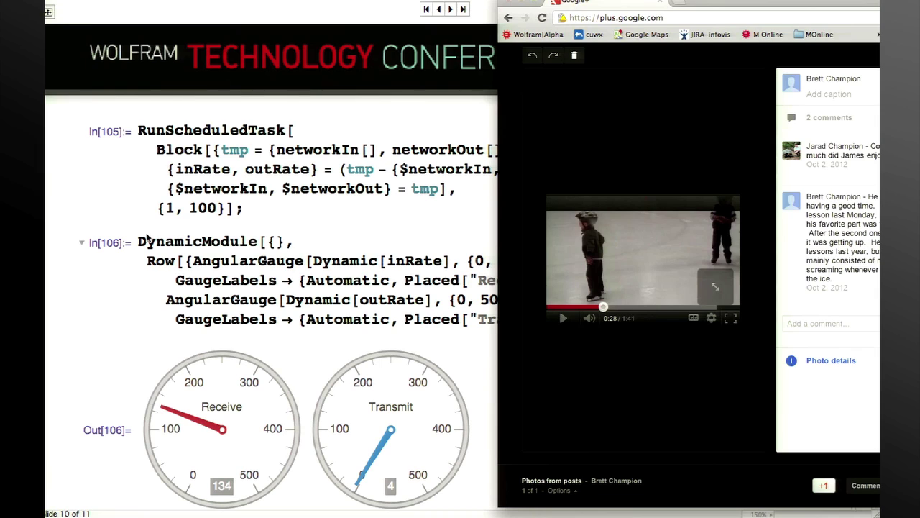
# - Bring the notebook back to the front and advance to the Driving Game slide
pyautogui.click(146, 239)
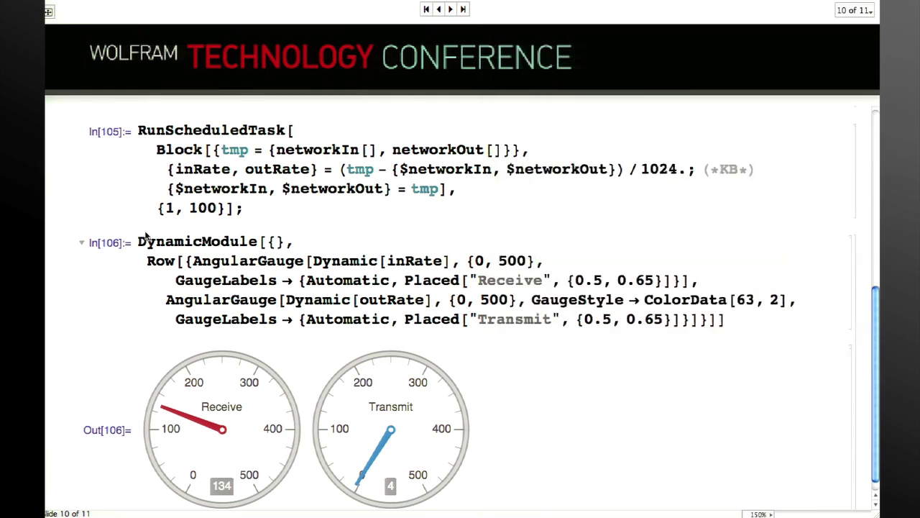
pyautogui.scroll(-1, 372, 63)
pyautogui.click(448, 10)
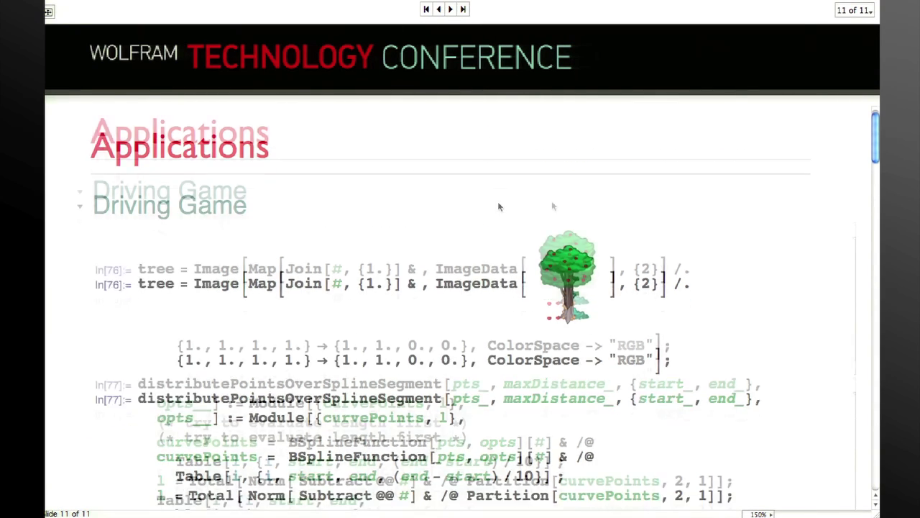
pyautogui.scroll(-3, 652, 230)
pyautogui.scroll(-1, 652, 232)
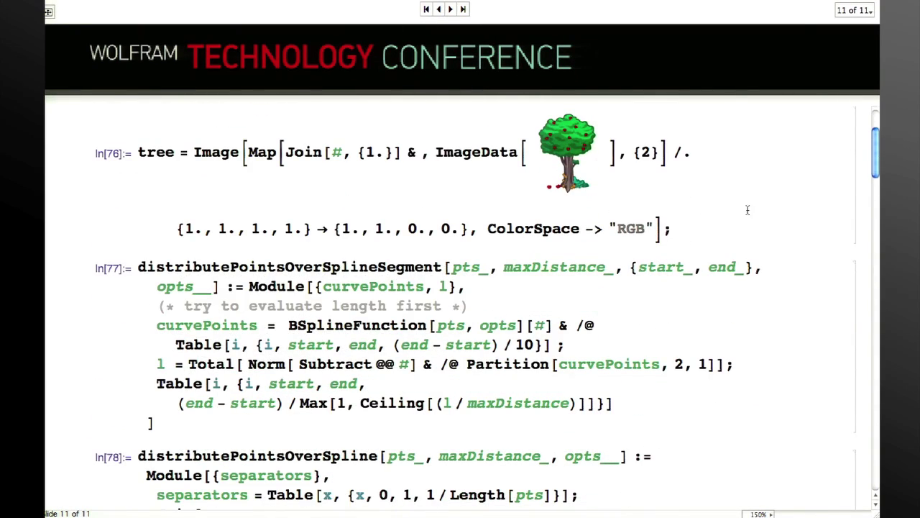
# - Evaluate the tree image, distributePointsOverSplineSegment and distributePointsOverSpline setup cells
pyautogui.click(856, 178)
pyautogui.hotkey('shift', 'Return')
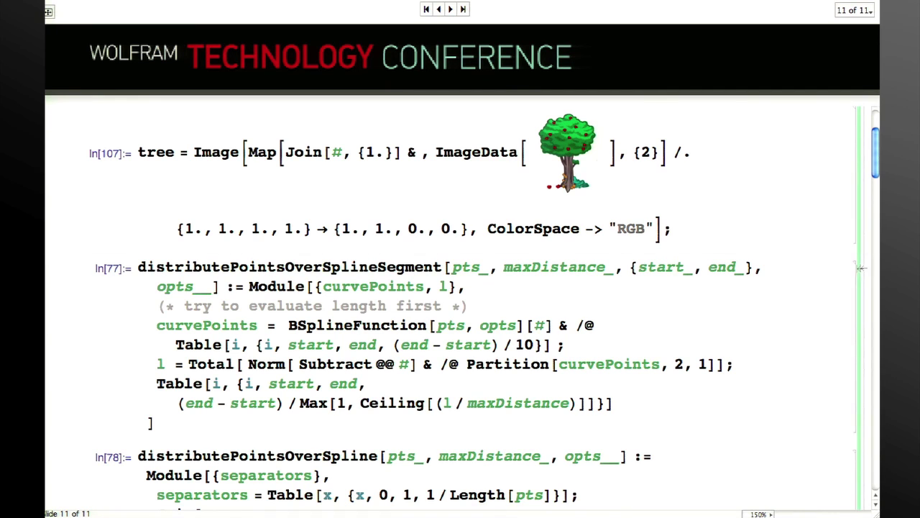
pyautogui.click(857, 268)
pyautogui.hotkey('shift', 'Return')
pyautogui.scroll(-5, 851, 267)
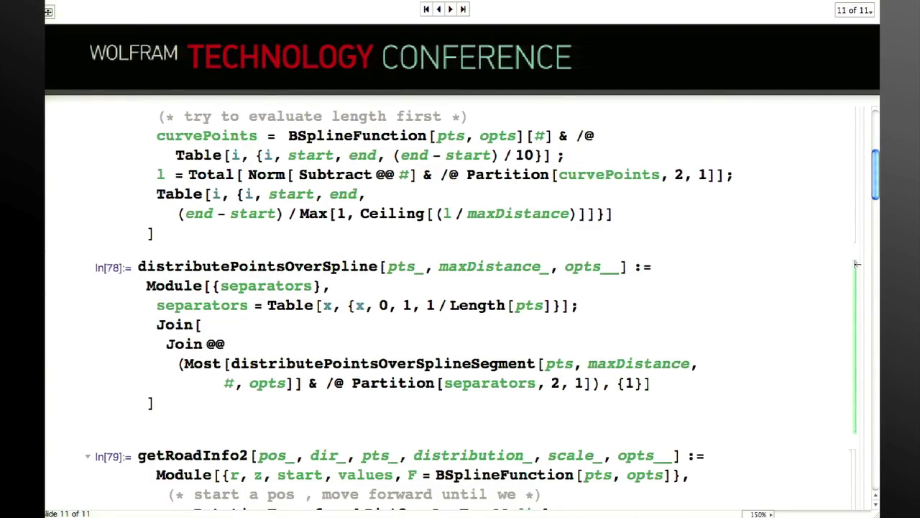
pyautogui.click(856, 265)
pyautogui.hotkey('shift', 'Return')
pyautogui.scroll(-8, 856, 264)
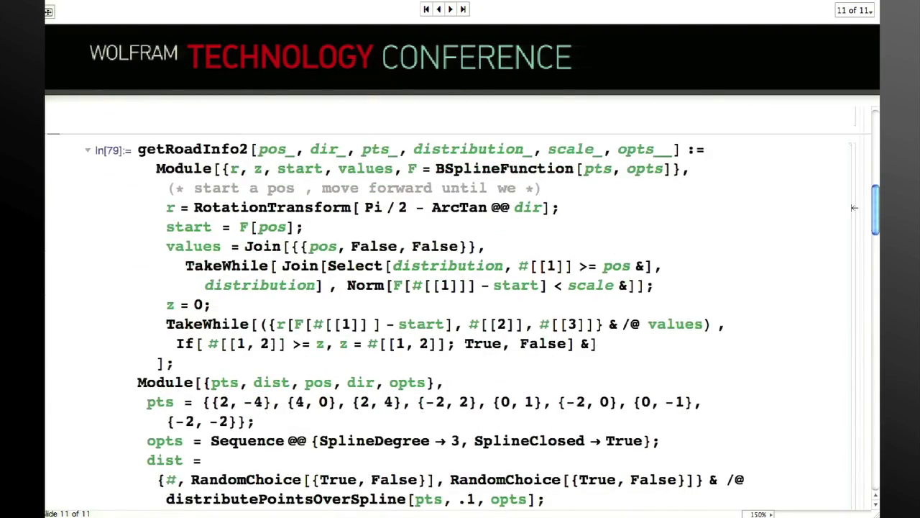
pyautogui.scroll(-15, 854, 207)
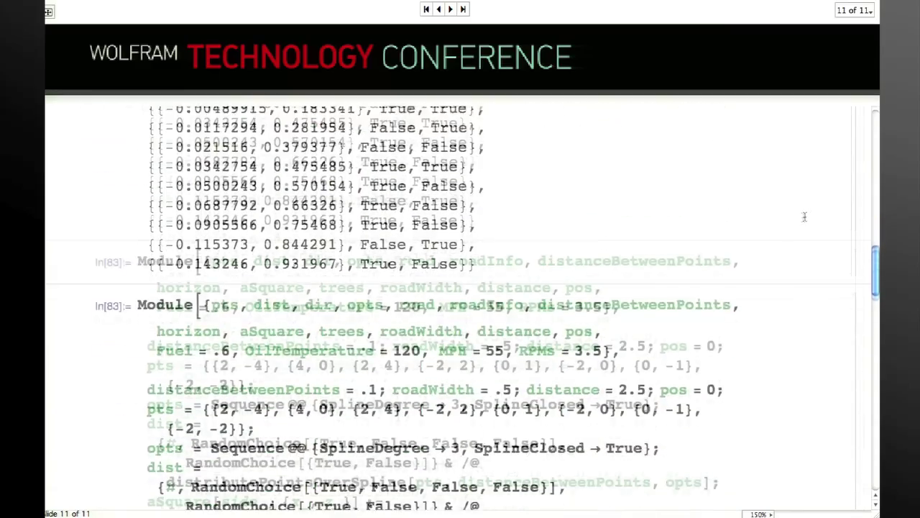
pyautogui.scroll(-10, 805, 216)
pyautogui.scroll(12, 853, 208)
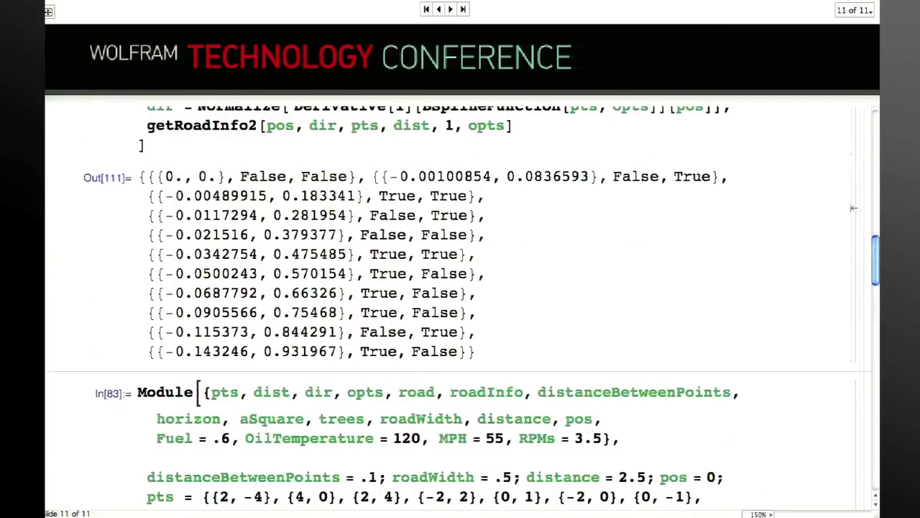
# - Run the In[83] driving-game Module cell, then collapse its animated road-scene output
pyautogui.click(857, 389)
pyautogui.scroll(-15, 739, 343)
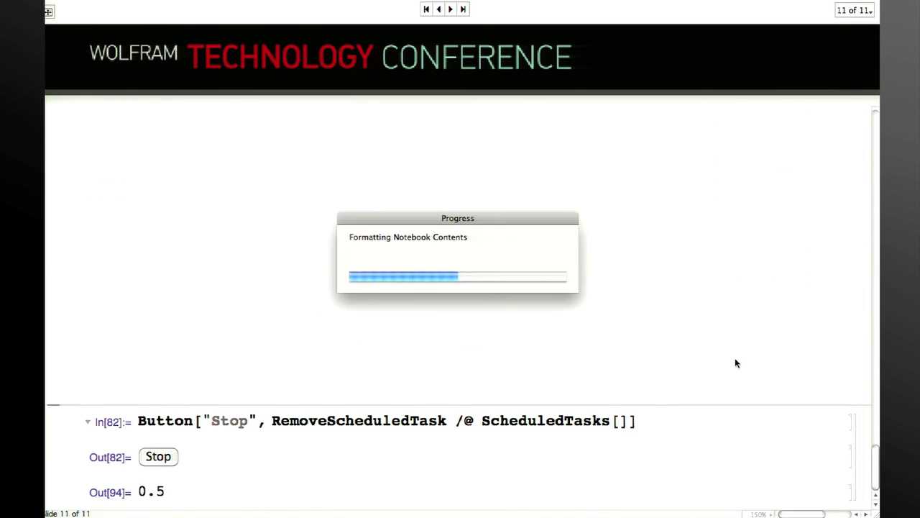
pyautogui.scroll(10, 733, 357)
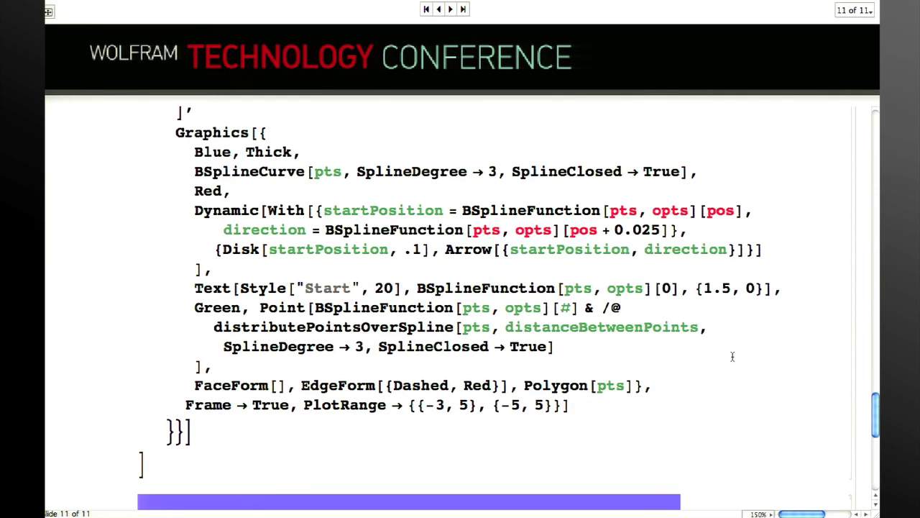
pyautogui.scroll(-10, 512, 265)
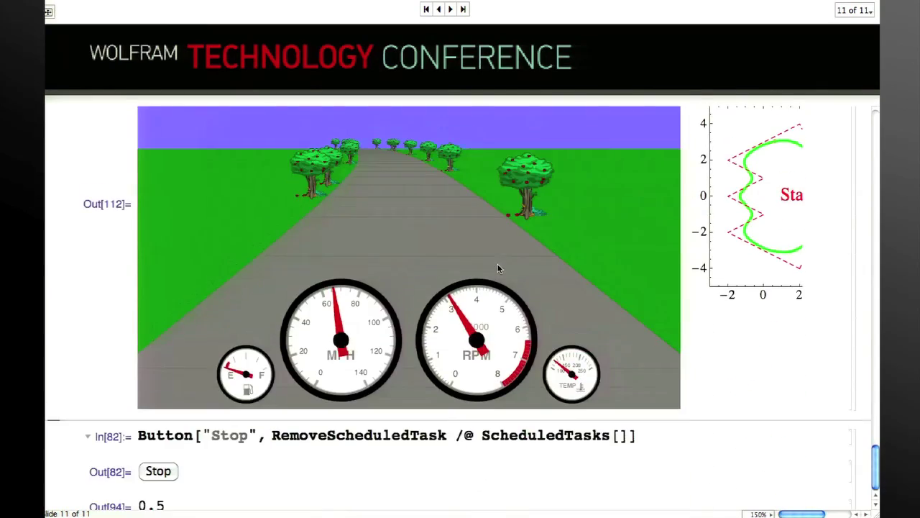
pyautogui.scroll(2, 497, 267)
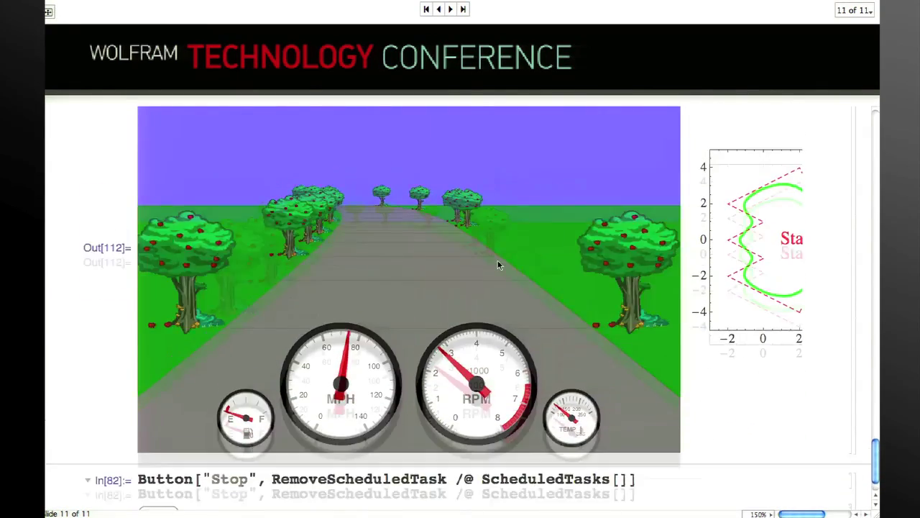
pyautogui.scroll(-2, 498, 266)
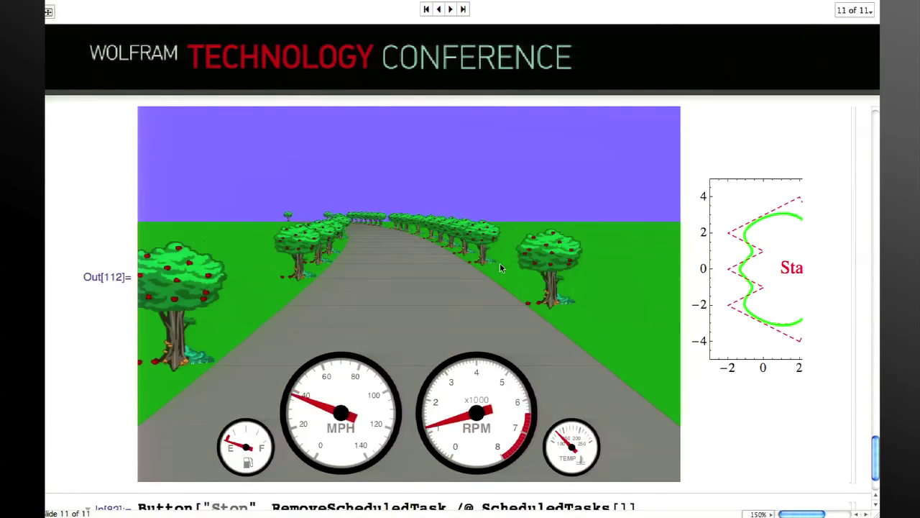
pyautogui.doubleClick(853, 167)
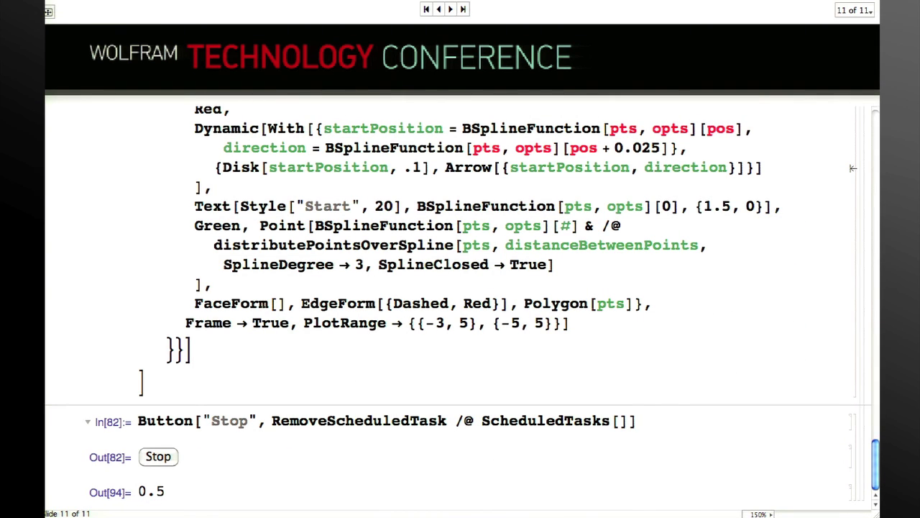